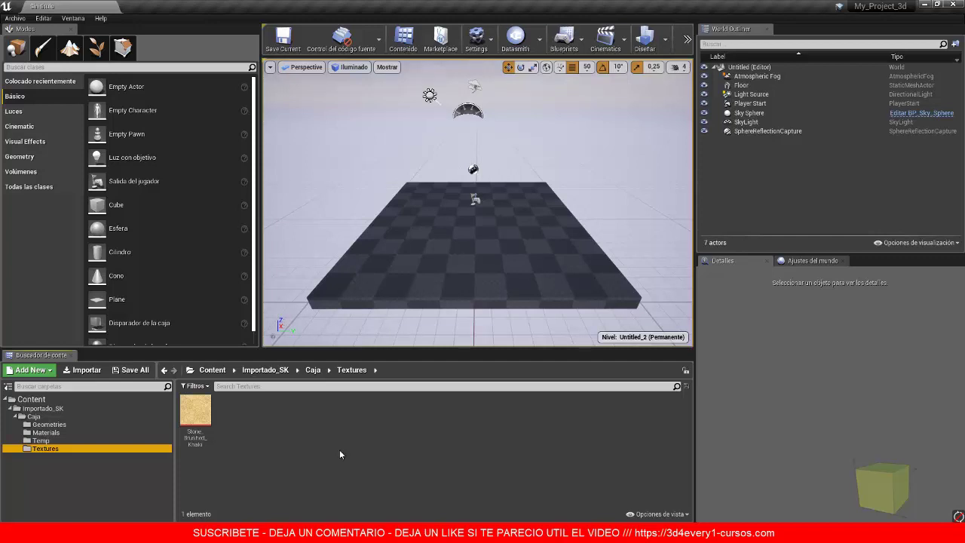
Step: Place the SketchUp_Model mesh from the Geometries folder on the floor at about X -100, Y -250, and inspect it up close
{"action": "left_click", "coordinate": [47, 425]}
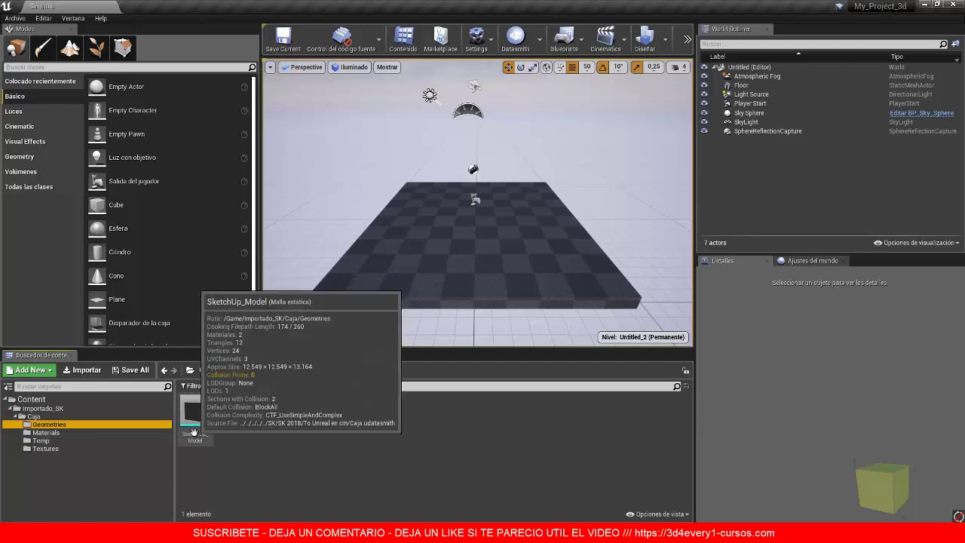
{"action": "left_click_drag", "start_coordinate": [195, 413], "coordinate": [442, 208]}
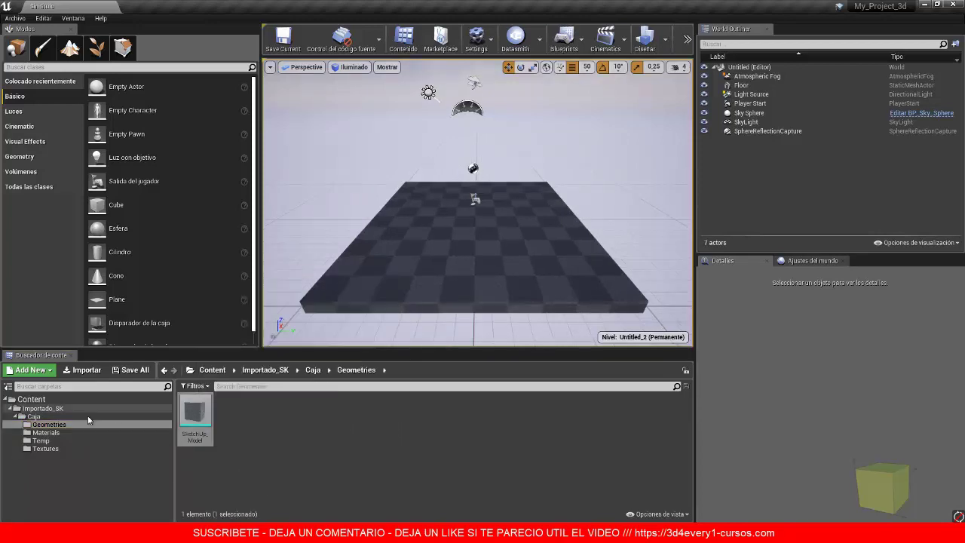
{"action": "mouse_move", "coordinate": [193, 411]}
{"action": "left_mouse_down"}
{"action": "mouse_move", "coordinate": [242, 411]}
{"action": "mouse_move", "coordinate": [426, 253]}
{"action": "mouse_move", "coordinate": [259, 410]}
{"action": "mouse_move", "coordinate": [422, 223]}
{"action": "left_mouse_up"}
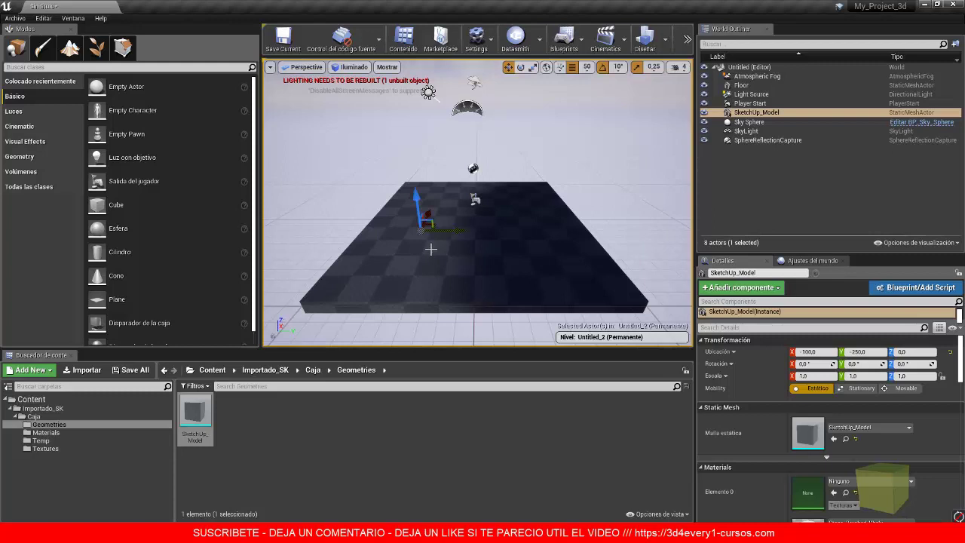
{"action": "scroll", "coordinate": [430, 250], "scroll_direction": "down", "scroll_amount": 6}
{"action": "key", "text": "f"}
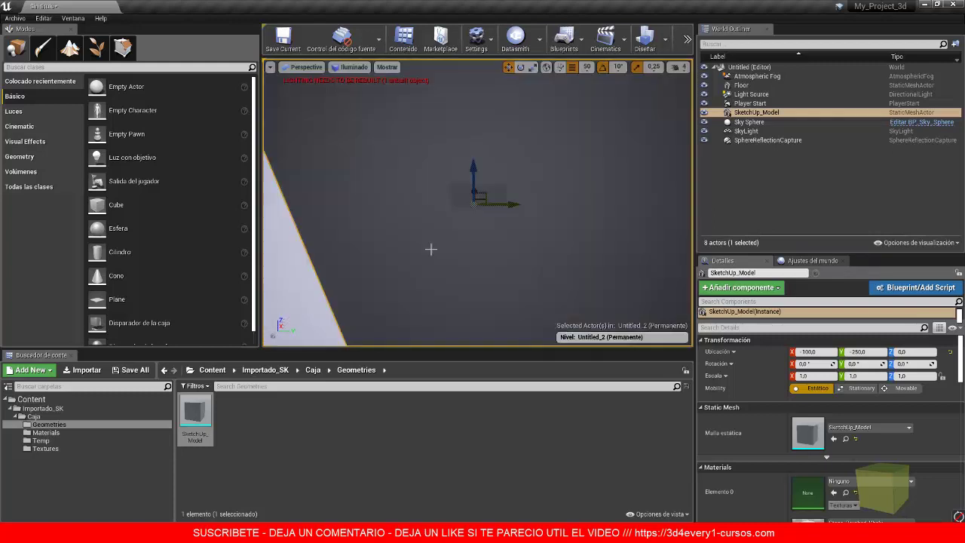
{"action": "scroll", "coordinate": [542, 184], "scroll_direction": "up", "scroll_amount": 2}
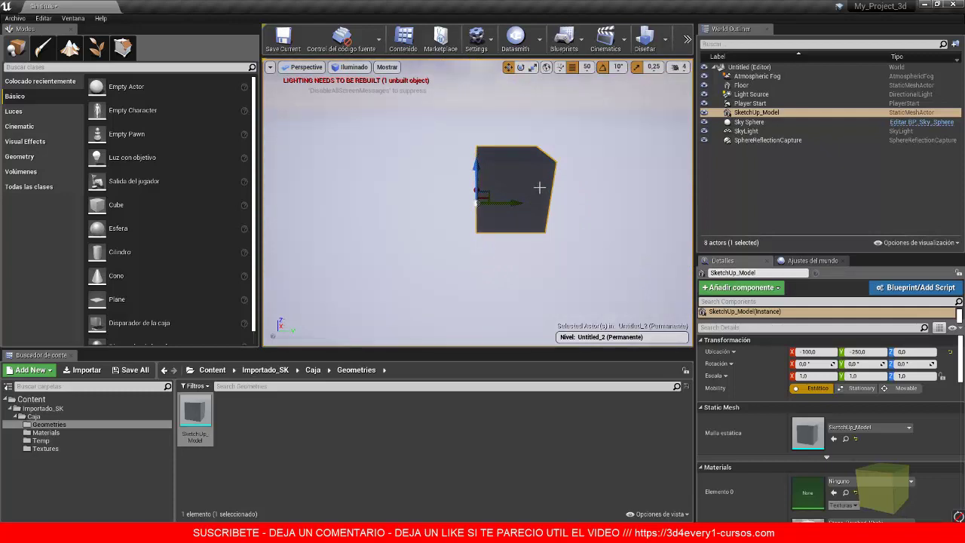
{"action": "scroll", "coordinate": [499, 197], "scroll_direction": "up", "scroll_amount": 3}
{"action": "scroll", "coordinate": [499, 196], "scroll_direction": "up", "scroll_amount": 3}
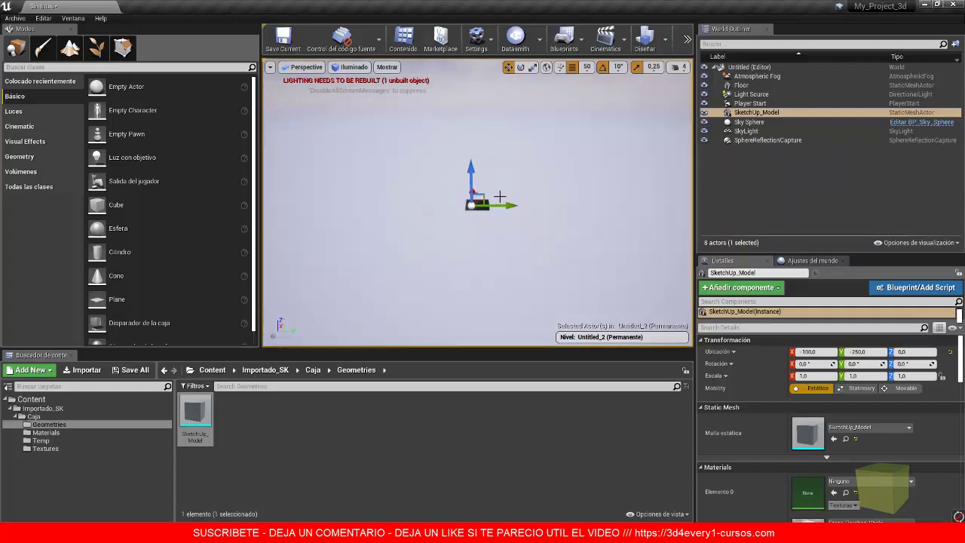
{"action": "scroll", "coordinate": [454, 207], "scroll_direction": "up", "scroll_amount": 5}
{"action": "scroll", "coordinate": [463, 206], "scroll_direction": "up", "scroll_amount": 3}
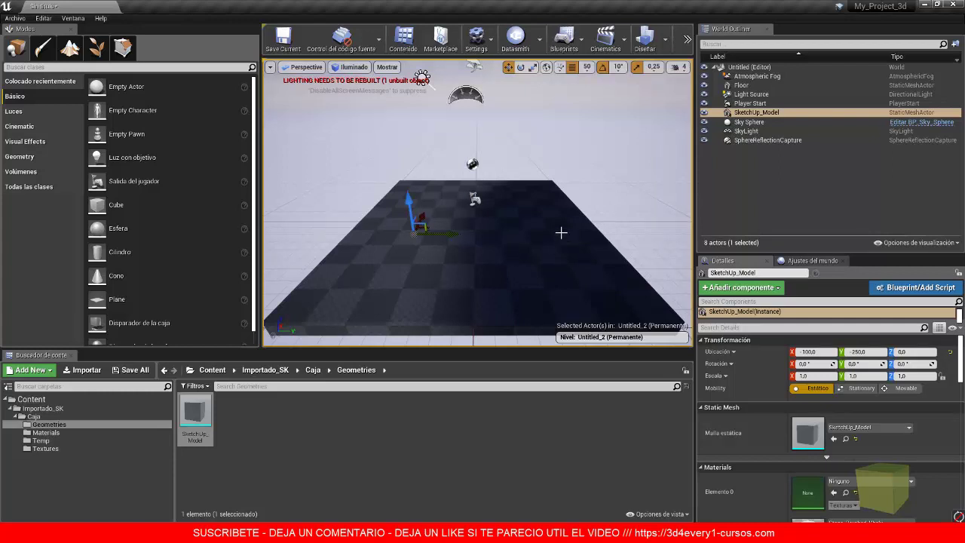
Step: Delete the SketchUp_Model actor from the level
{"action": "left_click", "coordinate": [754, 122]}
{"action": "left_click", "coordinate": [763, 113]}
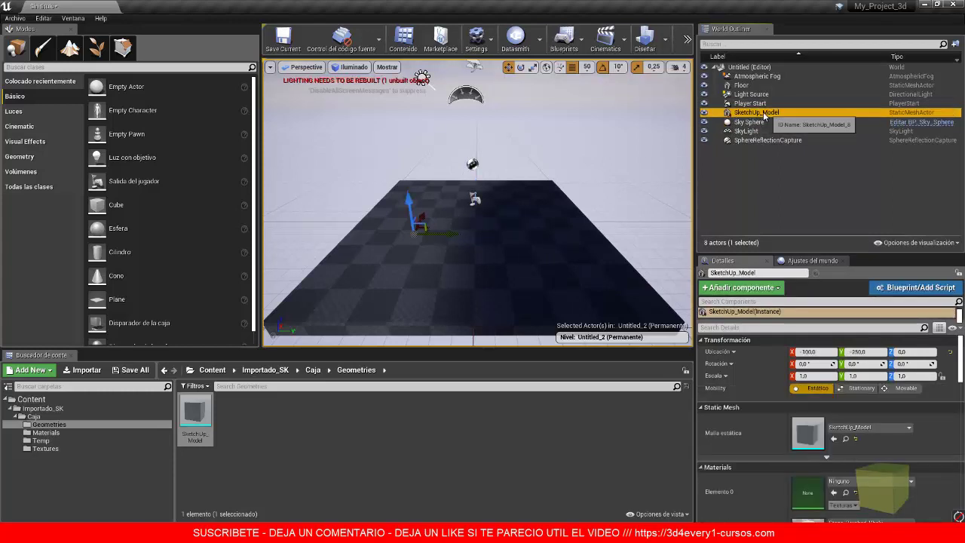
{"action": "key", "text": "Delete"}
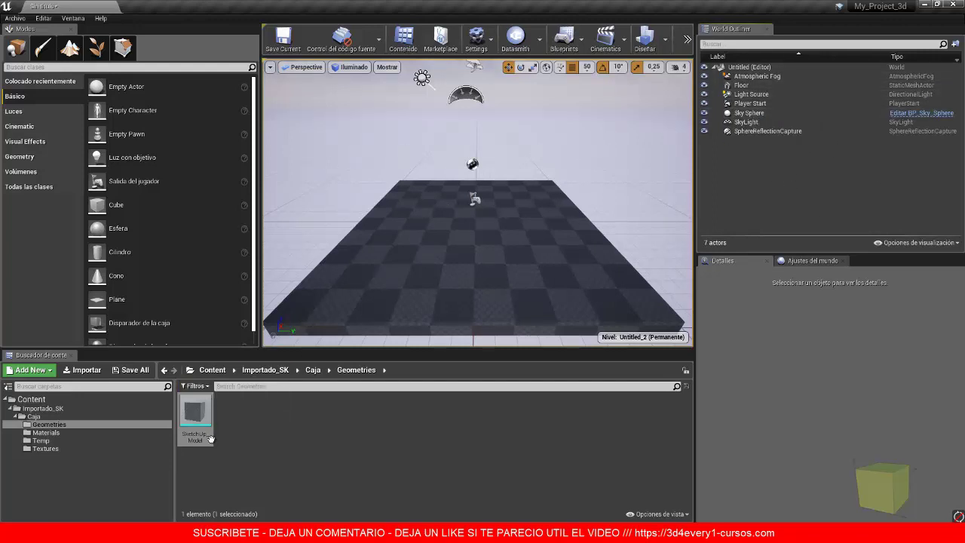
Step: Create a folder named Originales_Unreal in the World Outliner
{"action": "mouse_move", "coordinate": [198, 416]}
{"action": "right_click", "coordinate": [744, 166]}
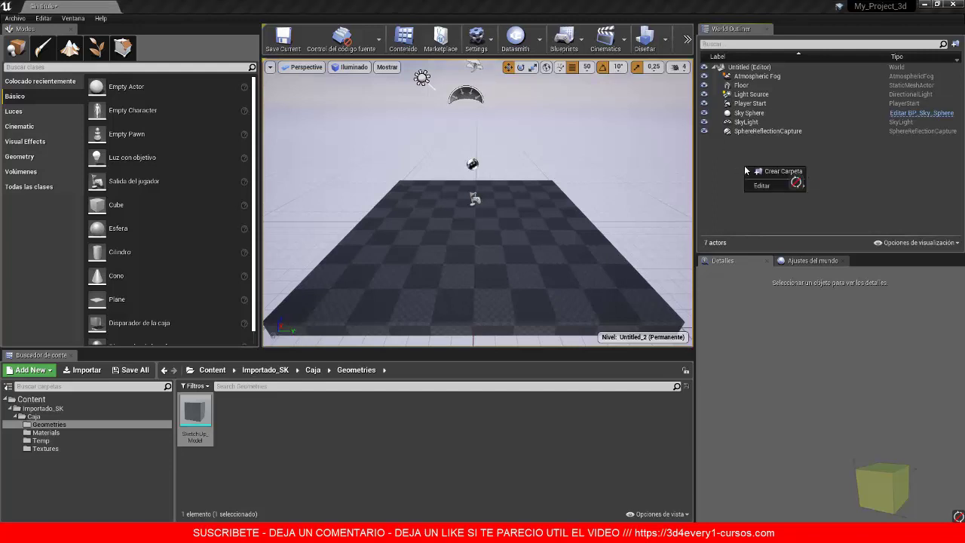
{"action": "left_click", "coordinate": [788, 172]}
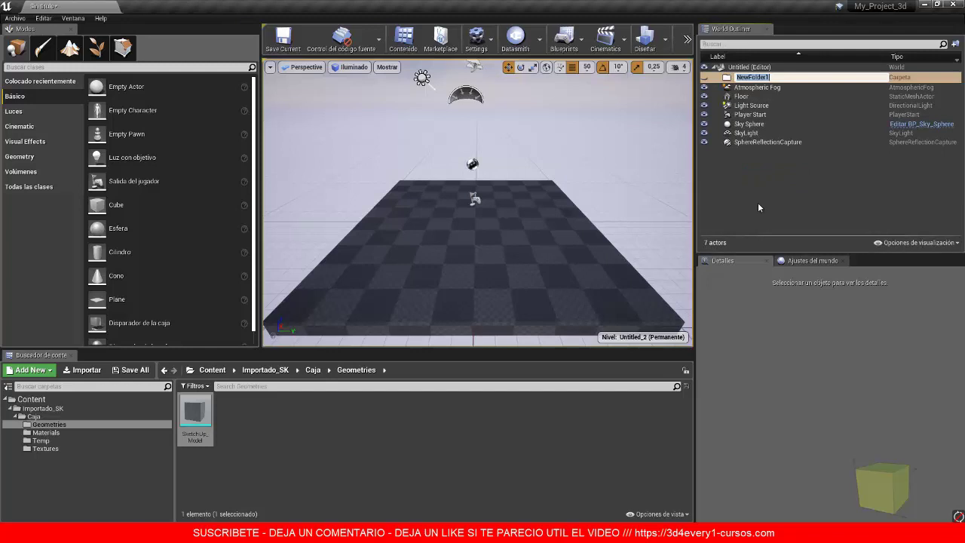
{"action": "type", "text": "Original"}
{"action": "type", "text": "es_"}
{"action": "type", "text": " Unreal"}
{"action": "key", "text": "ctrl+Left"}
{"action": "key", "text": "BackSpace"}
{"action": "type", "text": "_"}
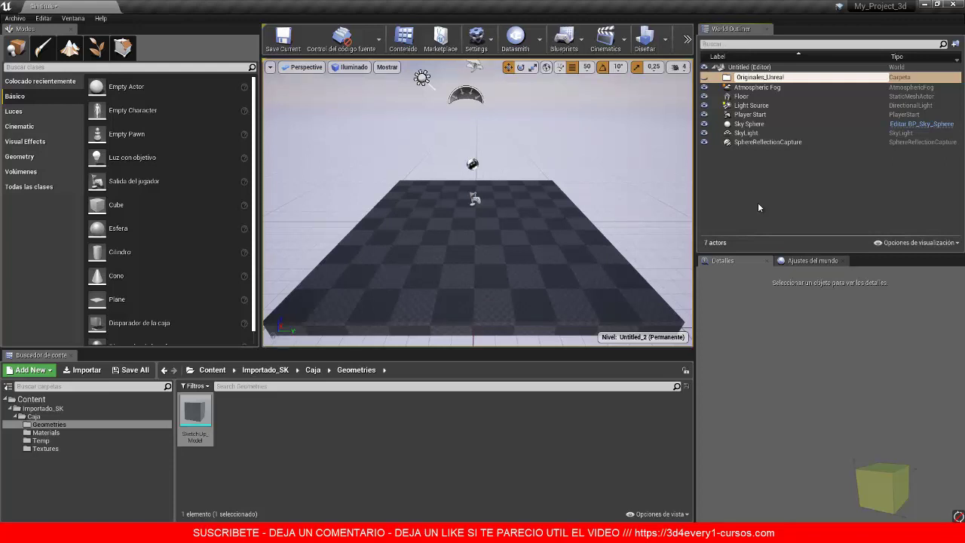
{"action": "left_click", "coordinate": [758, 202]}
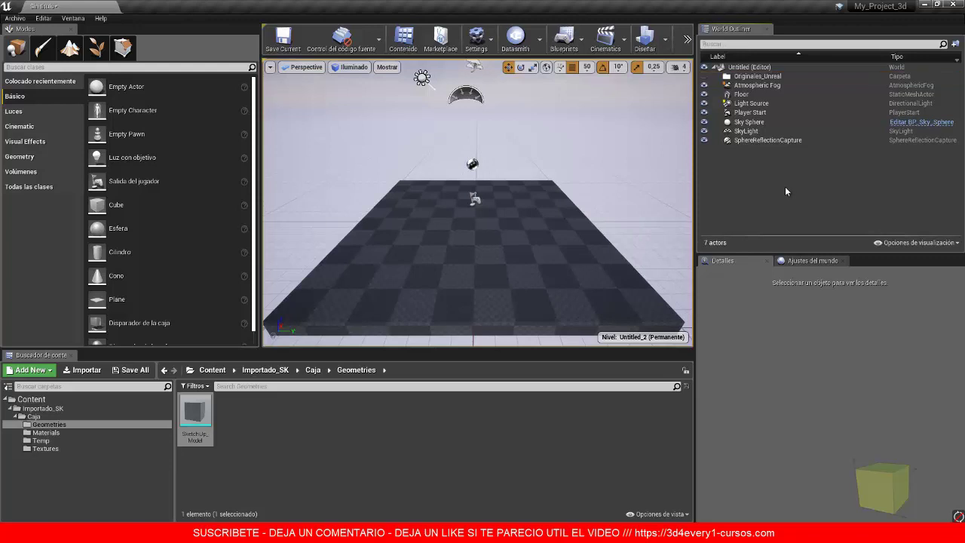
Step: Move Light Source, Player Start, SkyLight and SphereReflectionCapture into the Originales_Unreal folder
{"action": "left_click", "coordinate": [757, 87]}
{"action": "left_click", "coordinate": [758, 140], "text": "shift"}
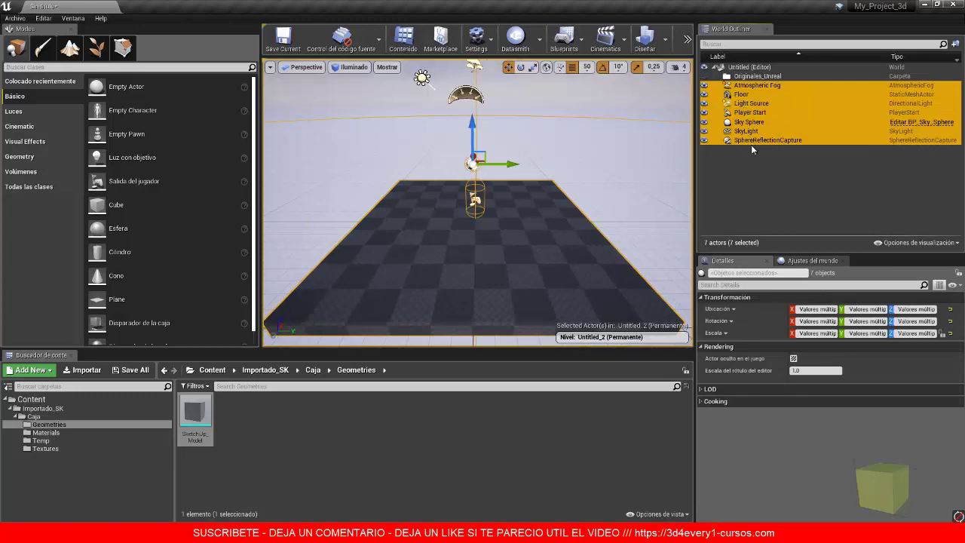
{"action": "left_click", "coordinate": [750, 85]}
{"action": "left_click", "coordinate": [757, 141], "text": "shift"}
{"action": "left_click", "coordinate": [757, 168]}
{"action": "left_click", "coordinate": [750, 103]}
{"action": "left_click", "coordinate": [750, 112], "text": "shift"}
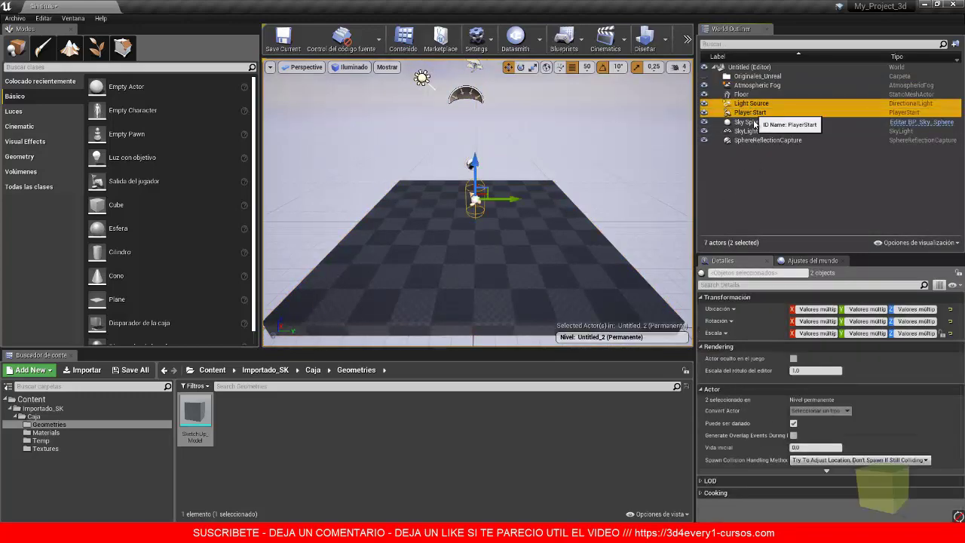
{"action": "left_click", "coordinate": [745, 131], "text": "ctrl"}
{"action": "left_click", "coordinate": [747, 140], "text": "ctrl"}
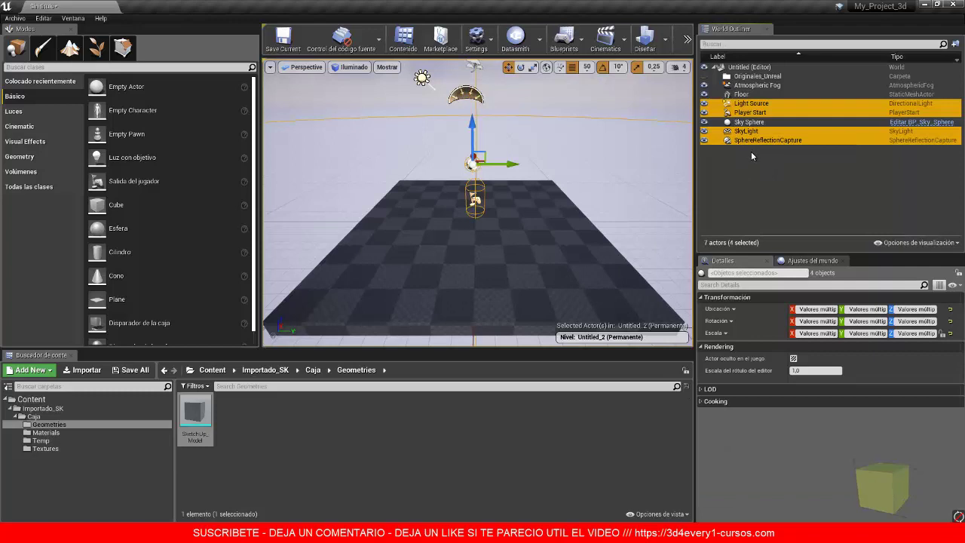
{"action": "left_click_drag", "start_coordinate": [751, 112], "coordinate": [749, 81]}
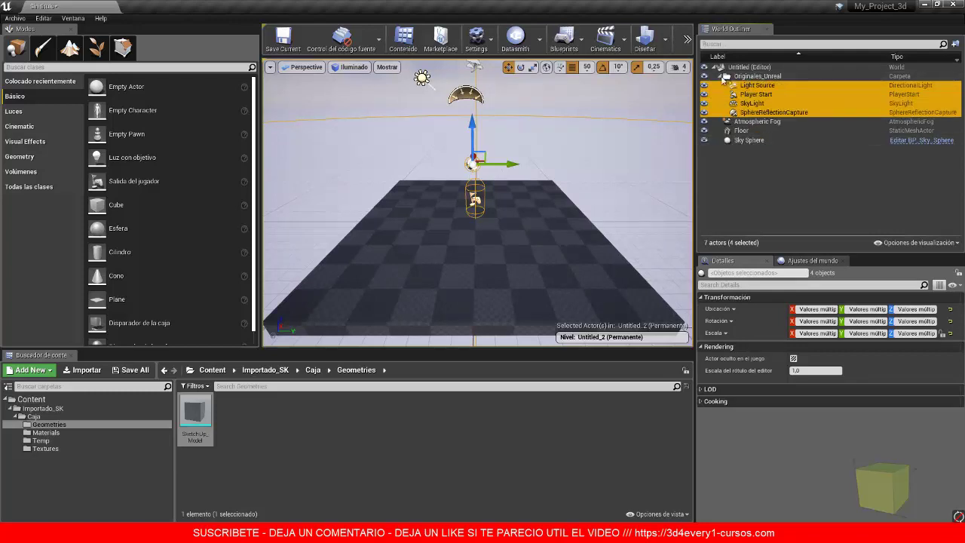
{"action": "left_click", "coordinate": [761, 171]}
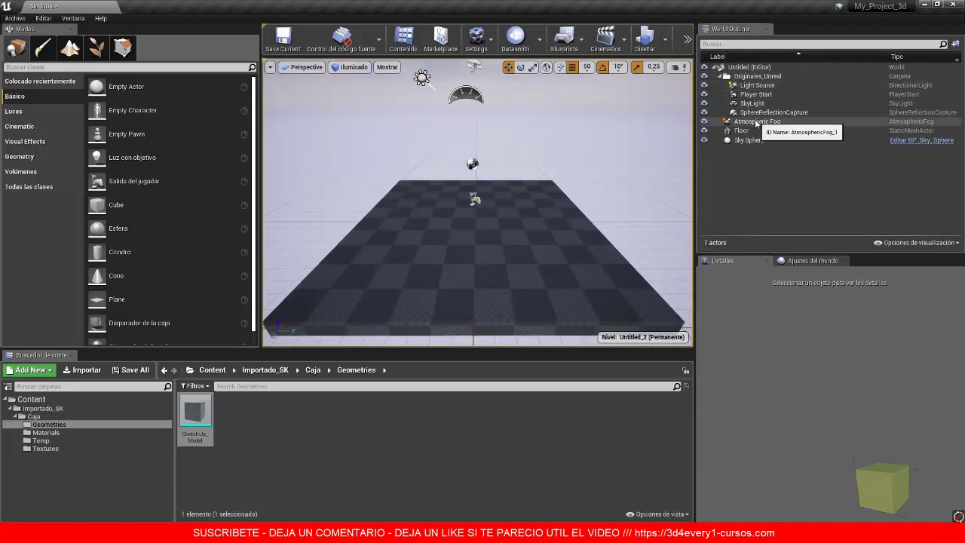
Step: Hide and show the contents of the Originales_Unreal folder, and delete the folder
{"action": "left_click", "coordinate": [704, 76]}
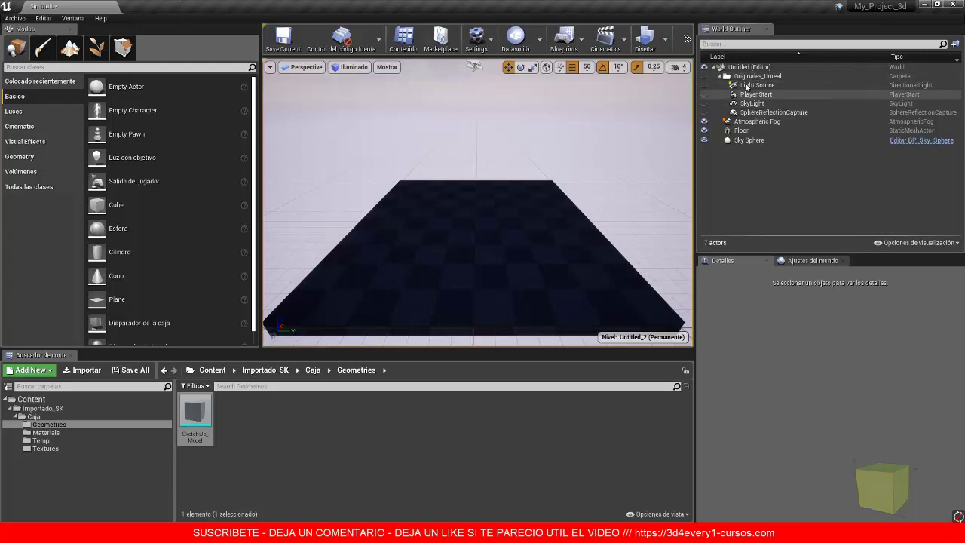
{"action": "left_click", "coordinate": [704, 77]}
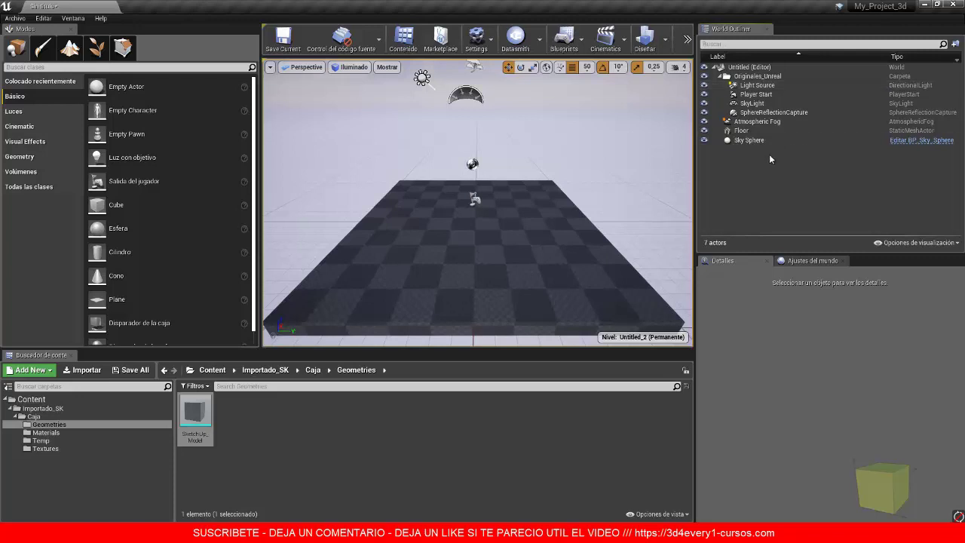
{"action": "left_click", "coordinate": [744, 78]}
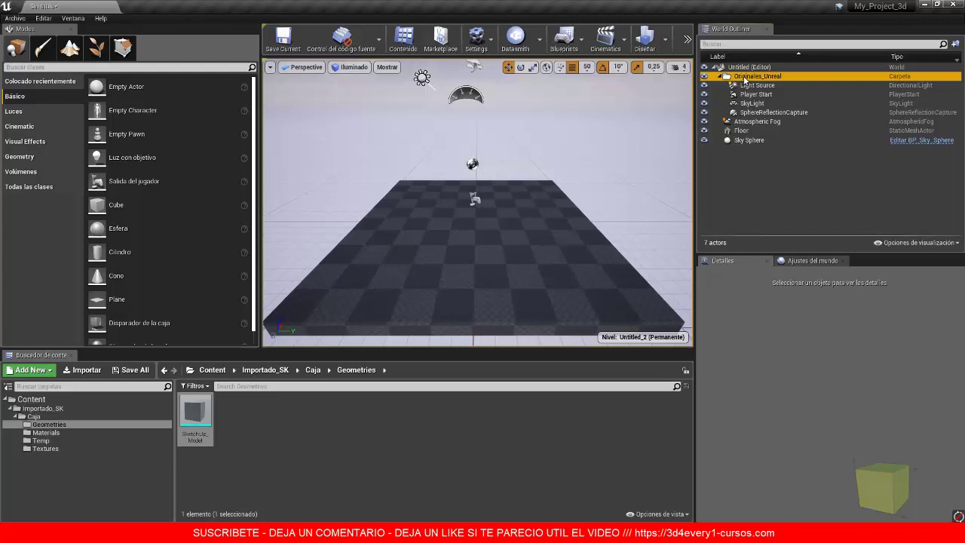
{"action": "key", "text": "Delete"}
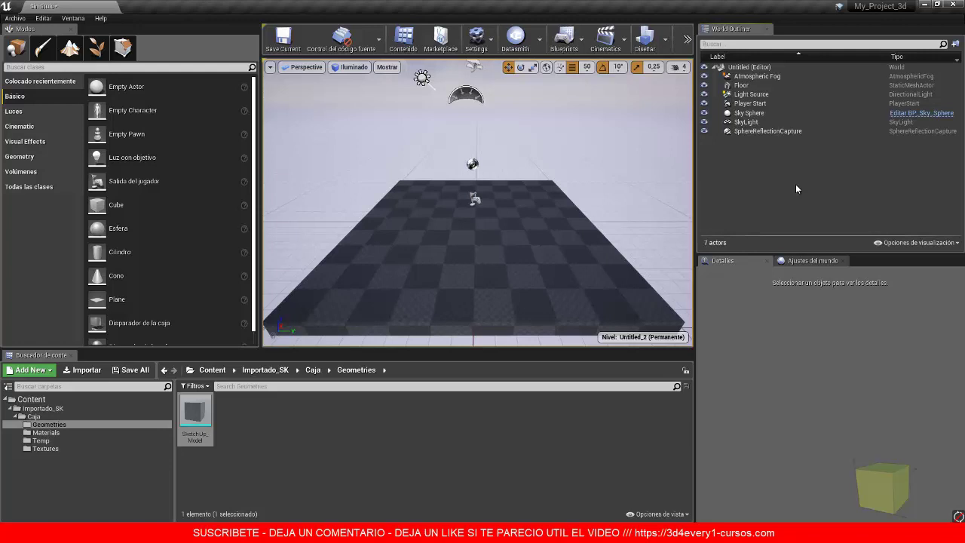
Step: Create a folder named Luces in the World Outliner
{"action": "right_click", "coordinate": [742, 161]}
{"action": "left_click", "coordinate": [762, 167]}
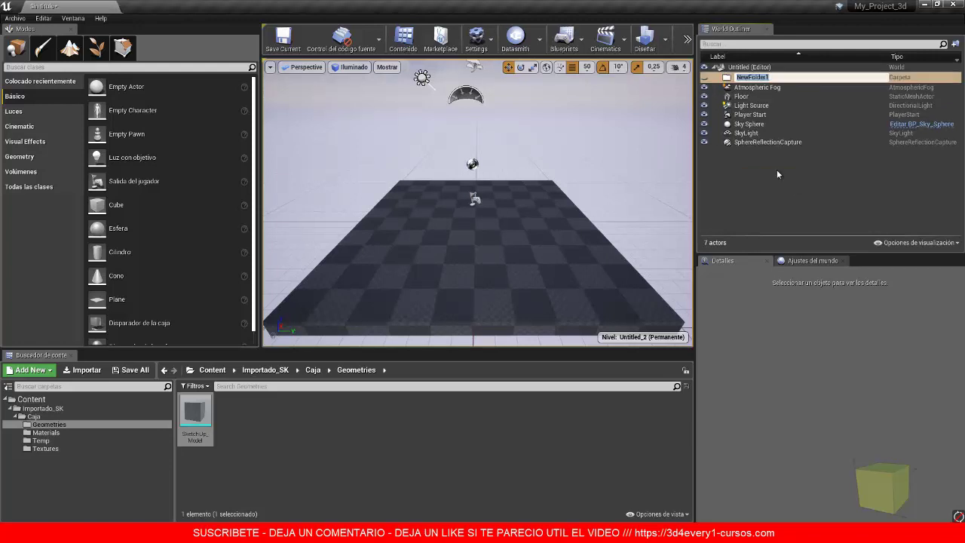
{"action": "type", "text": "Luces"}
{"action": "key", "text": "Return"}
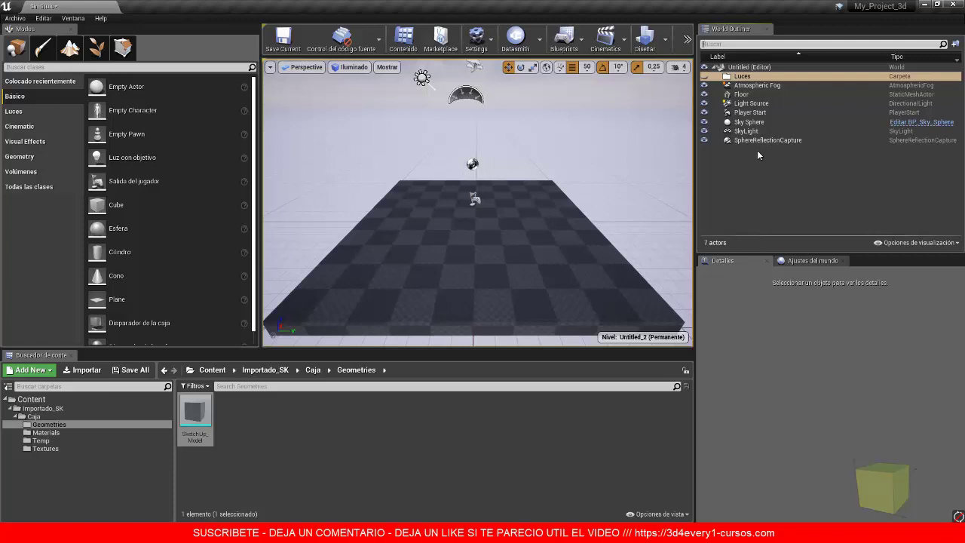
Step: Sort the World Outliner's contents by type
{"action": "left_click", "coordinate": [906, 57]}
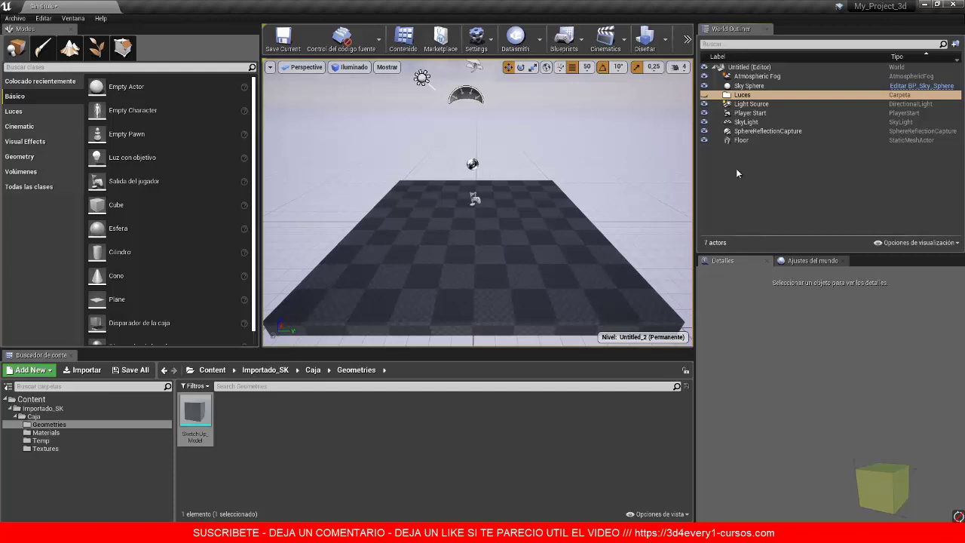
{"action": "left_click", "coordinate": [897, 96]}
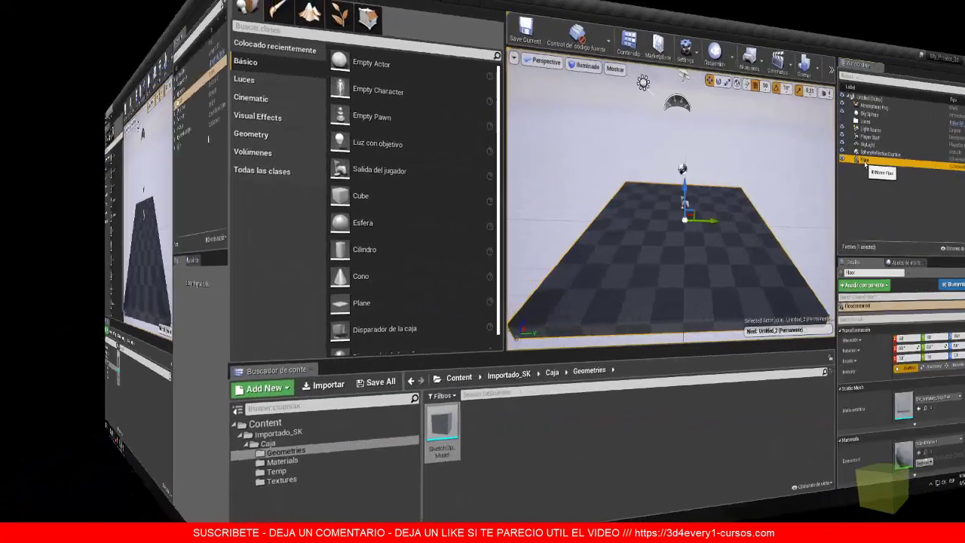
Step: Group Floor, SphereReflectionCapture and SkyLight in a new outliner folder named Original, and toggle its visibility off and on
{"action": "left_click", "coordinate": [586, 132]}
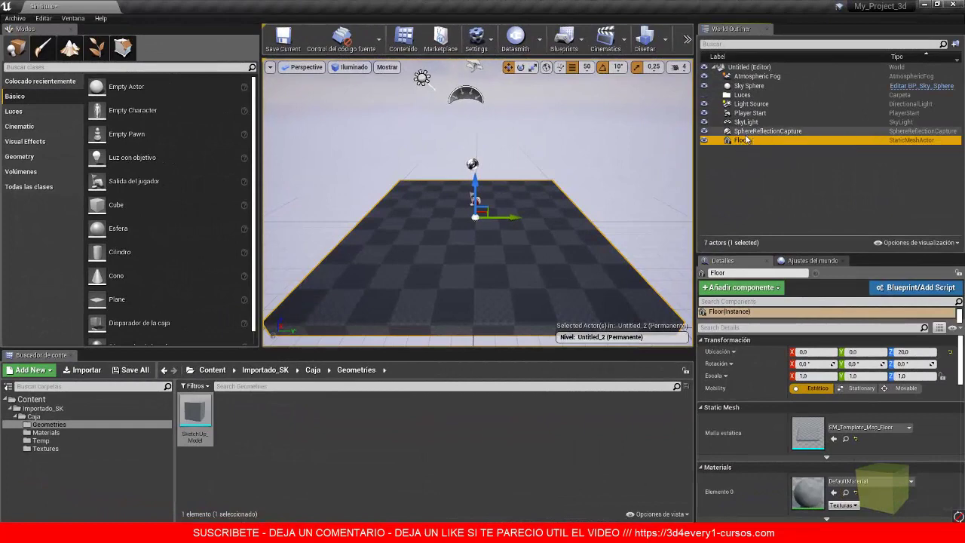
{"action": "left_click", "coordinate": [751, 131], "text": "ctrl"}
{"action": "left_click", "coordinate": [746, 123], "text": "ctrl"}
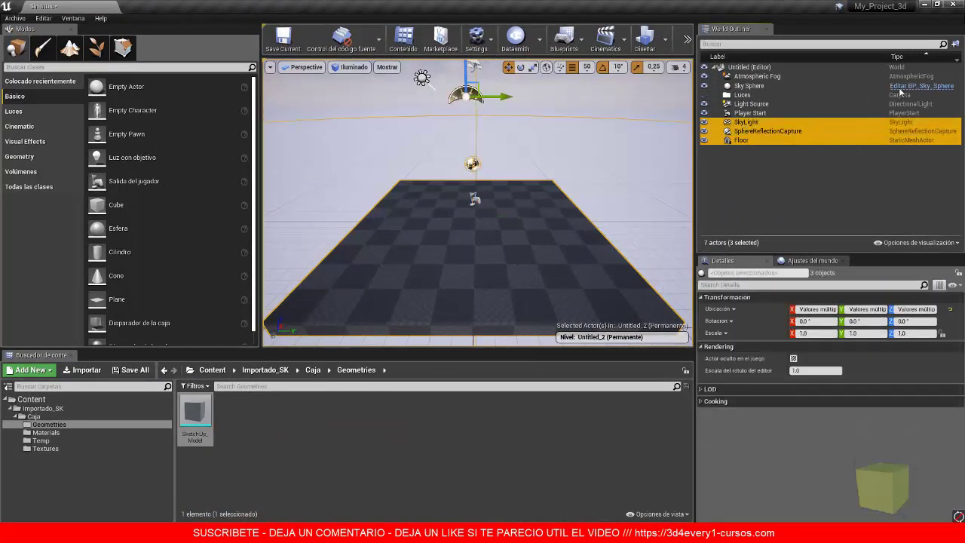
{"action": "left_click", "coordinate": [956, 44]}
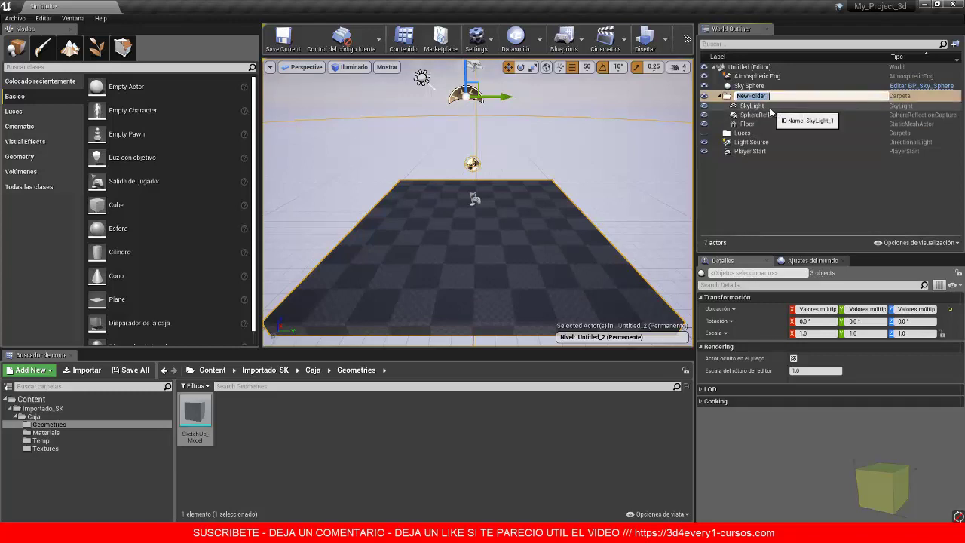
{"action": "type", "text": "Original"}
{"action": "key", "text": "Return"}
{"action": "left_click", "coordinate": [704, 96]}
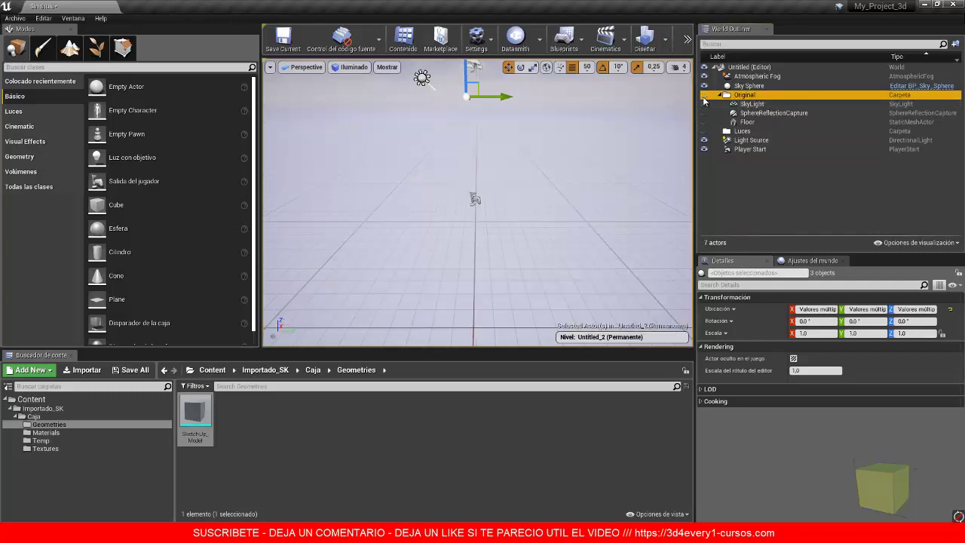
{"action": "left_click", "coordinate": [704, 96]}
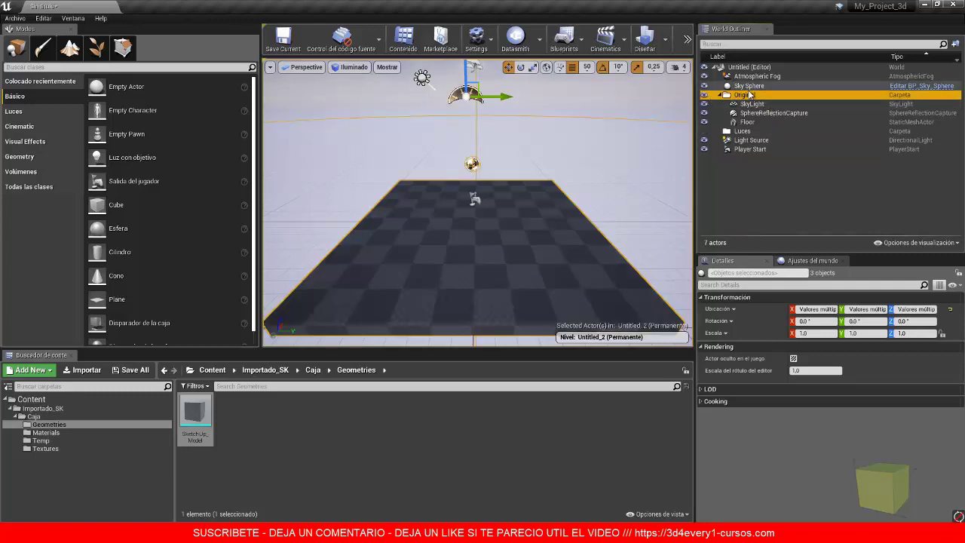
Step: Delete the Original and Luces folders from the World Outliner
{"action": "left_click", "coordinate": [746, 86]}
{"action": "left_click", "coordinate": [745, 95]}
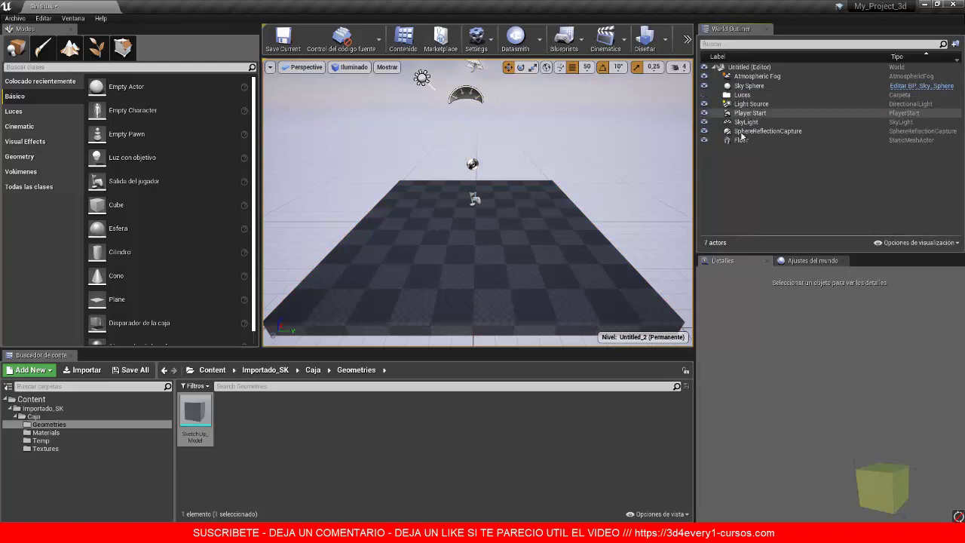
{"action": "left_click", "coordinate": [745, 95]}
{"action": "key", "text": "Delete"}
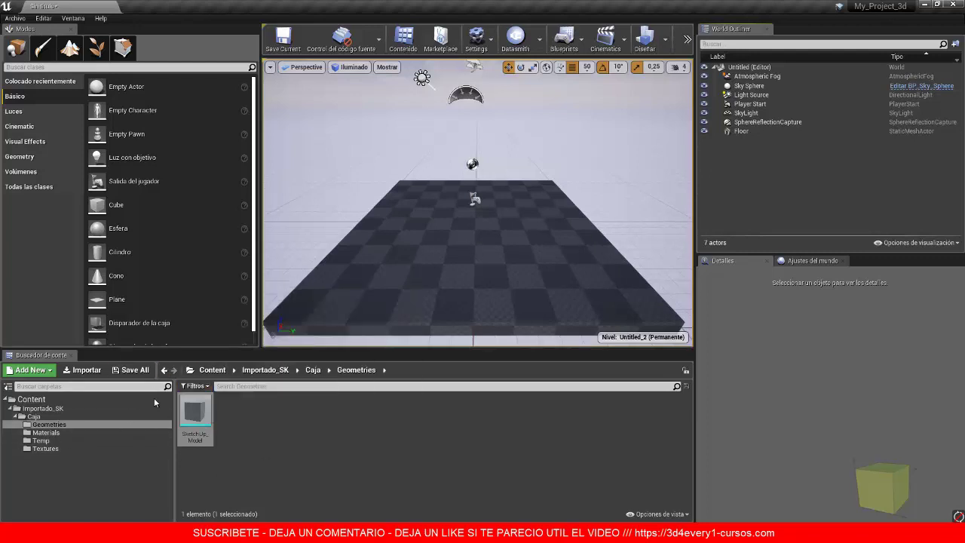
Step: Delete the Caja folder under Importado_SK, forcing removal of its referenced assets
{"action": "left_click", "coordinate": [34, 417]}
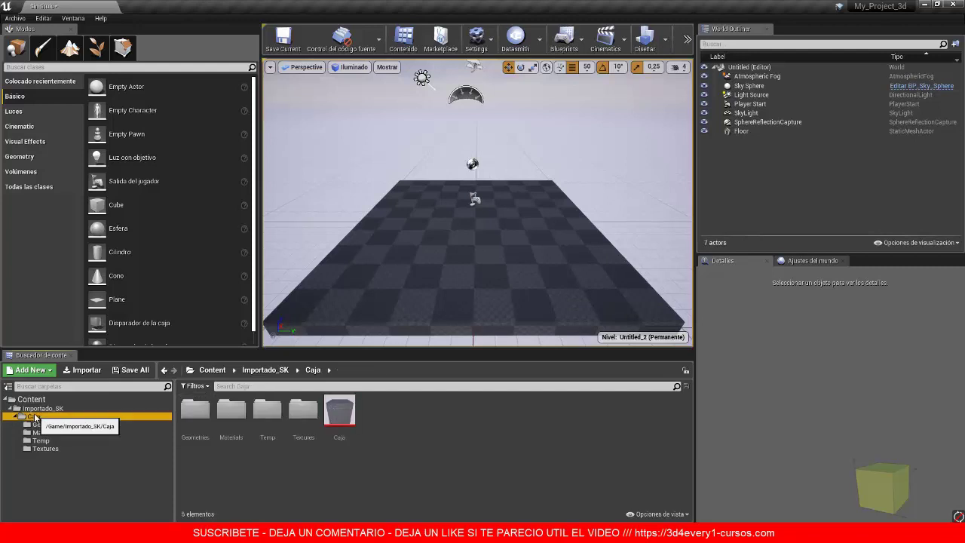
{"action": "key", "text": "Delete"}
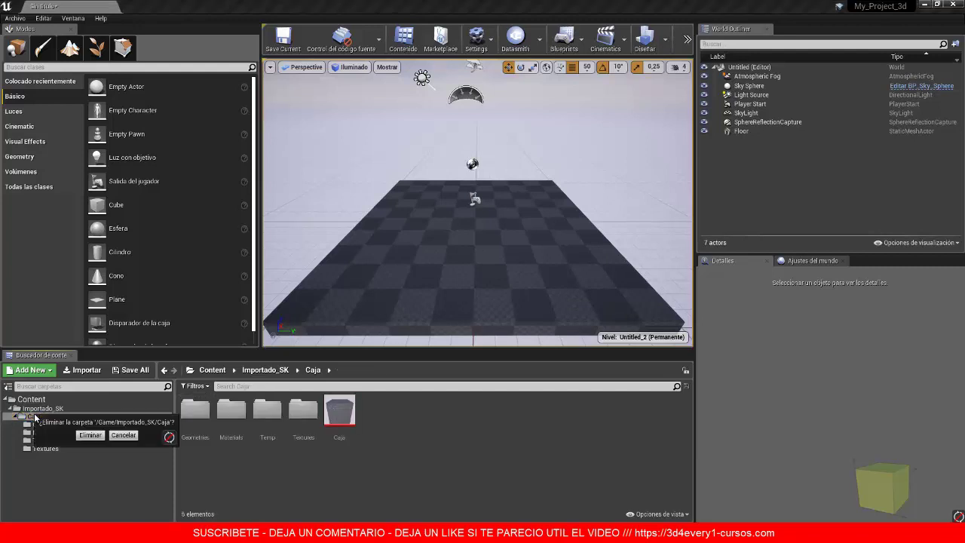
{"action": "left_click", "coordinate": [89, 435]}
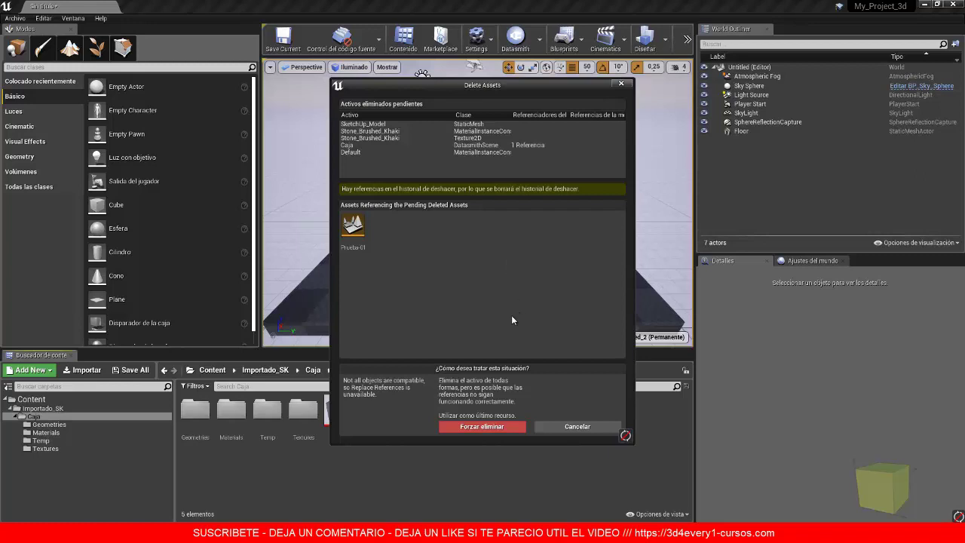
{"action": "left_click", "coordinate": [489, 427]}
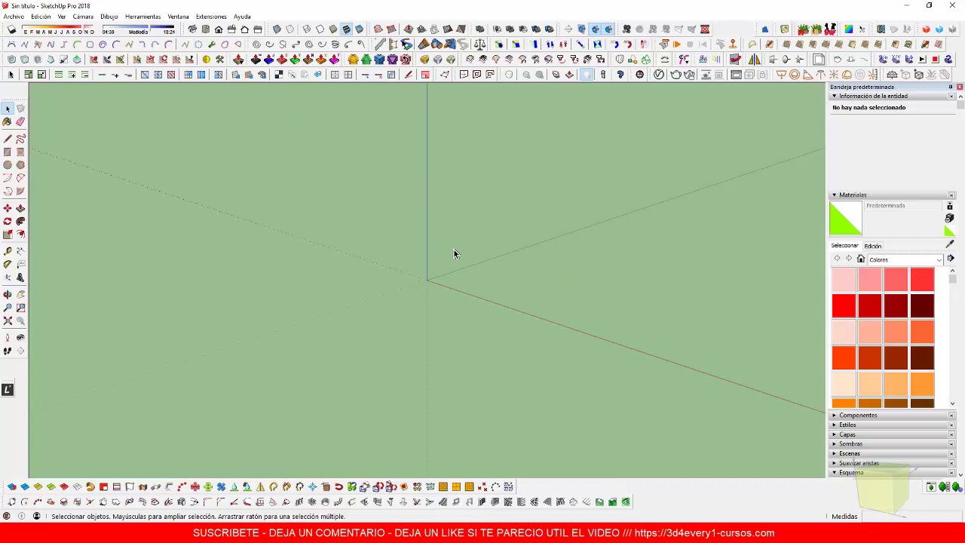
Step: Switch to SketchUp and set the model's length units to centimetres
{"action": "left_click", "coordinate": [178, 16]}
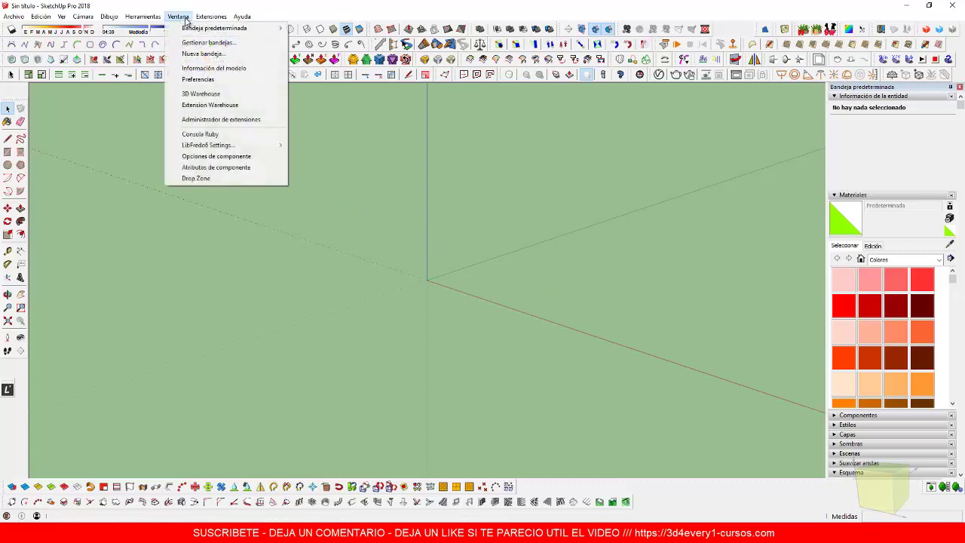
{"action": "left_click", "coordinate": [183, 71]}
{"action": "left_click", "coordinate": [125, 164]}
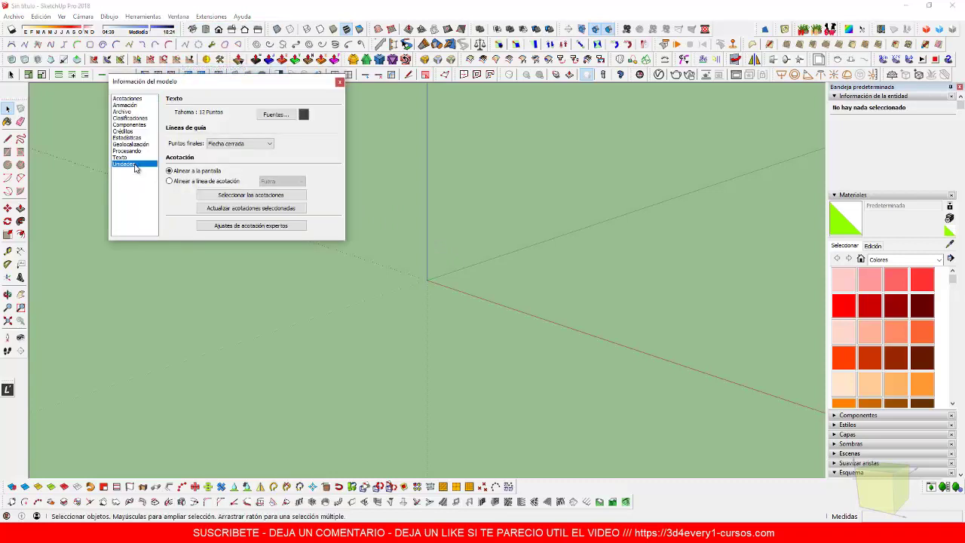
{"action": "left_click", "coordinate": [295, 114]}
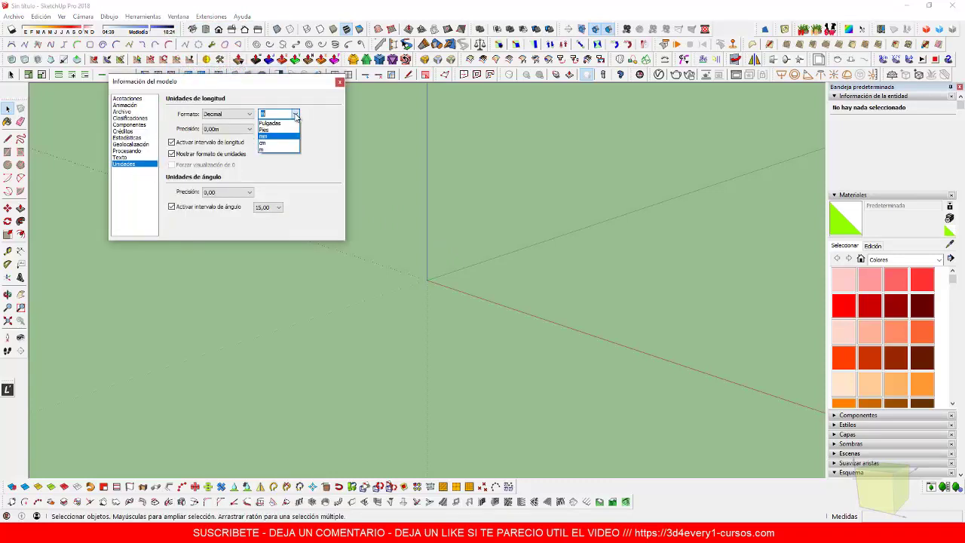
{"action": "left_click", "coordinate": [269, 144]}
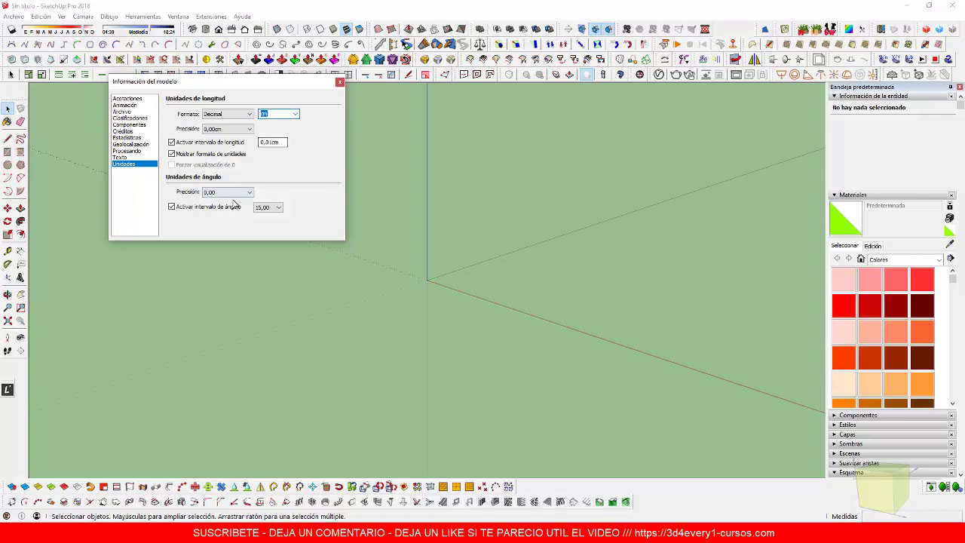
{"action": "left_click", "coordinate": [340, 81]}
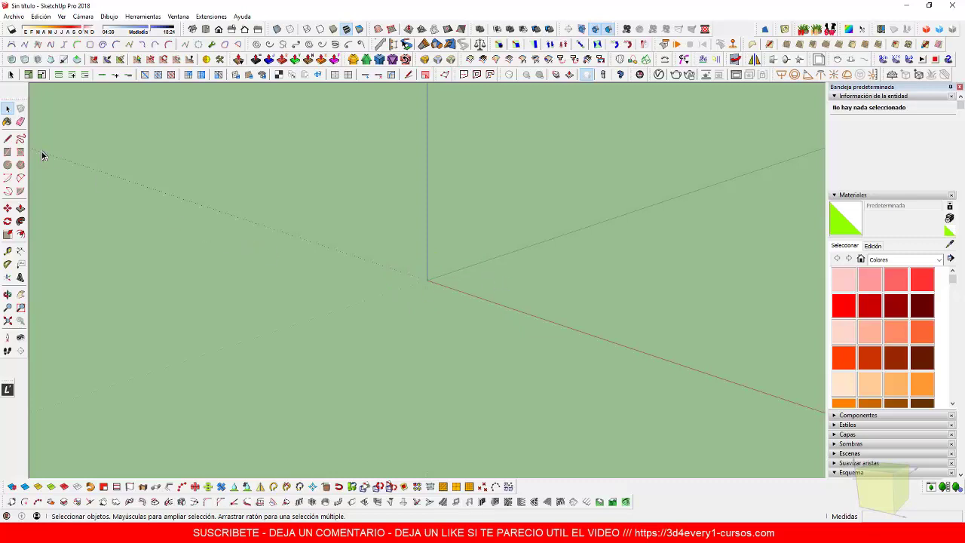
Step: Draw a rectangle on the ground starting at the origin and extrude it upward into a cube-like box
{"action": "left_click", "coordinate": [7, 152]}
{"action": "left_click", "coordinate": [428, 280]}
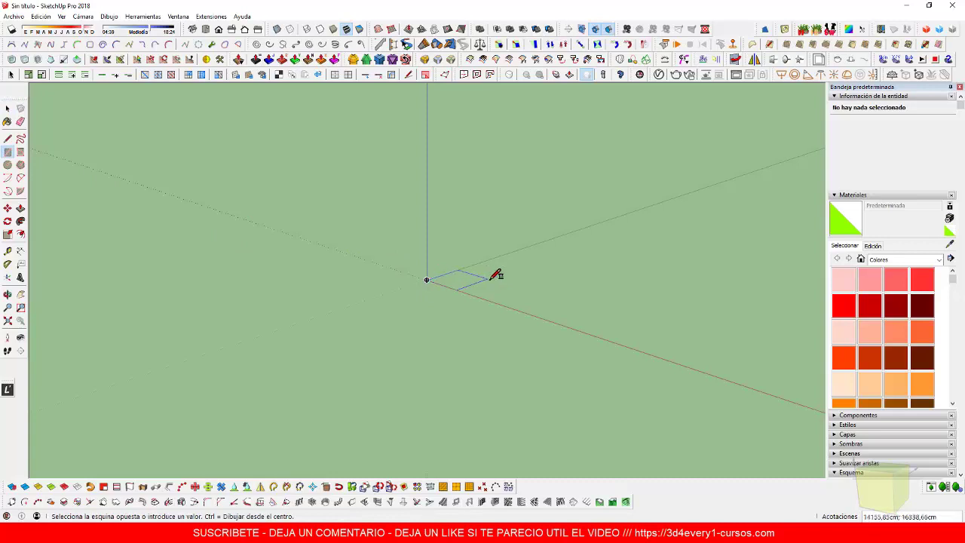
{"action": "left_click", "coordinate": [494, 280]}
{"action": "key", "text": "p"}
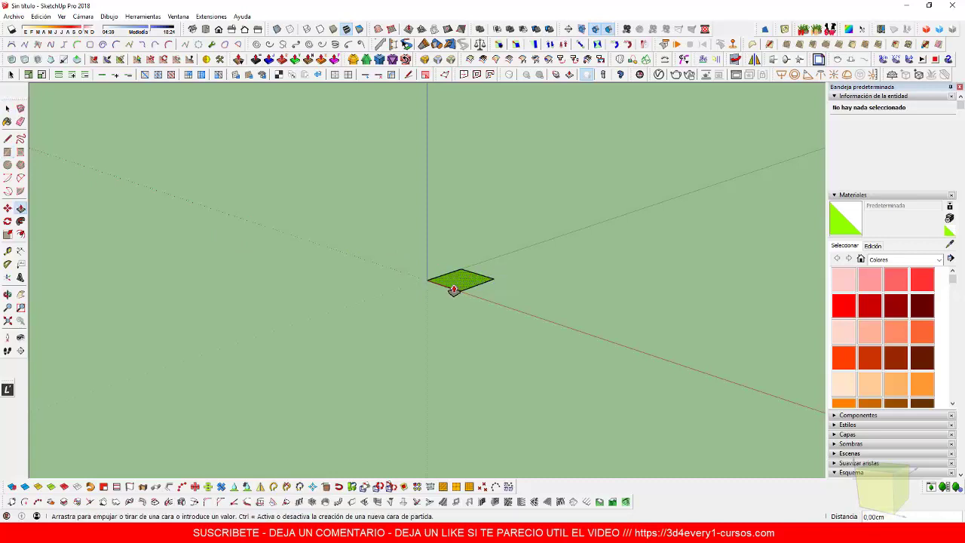
{"action": "left_click_drag", "start_coordinate": [457, 283], "coordinate": [461, 240]}
{"action": "key", "text": "space"}
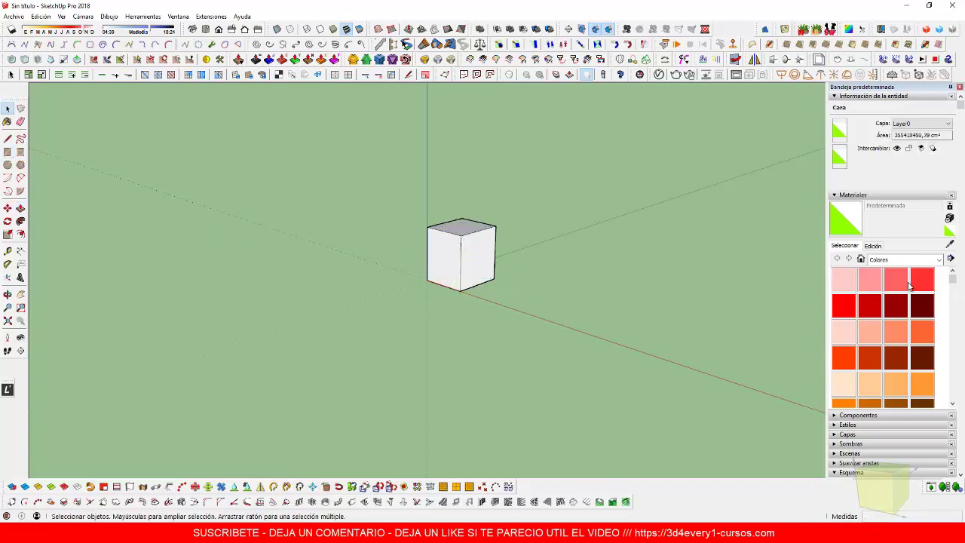
Step: Paint the box's front face with the red Color A04 and rename that material M_Rojo_d
{"action": "left_click", "coordinate": [922, 279]}
{"action": "left_click", "coordinate": [443, 250]}
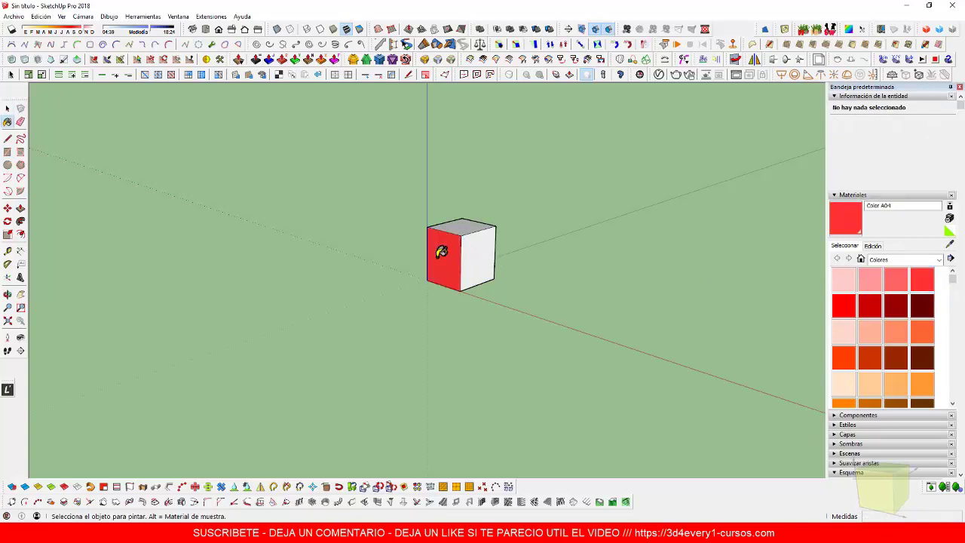
{"action": "left_click", "coordinate": [898, 206]}
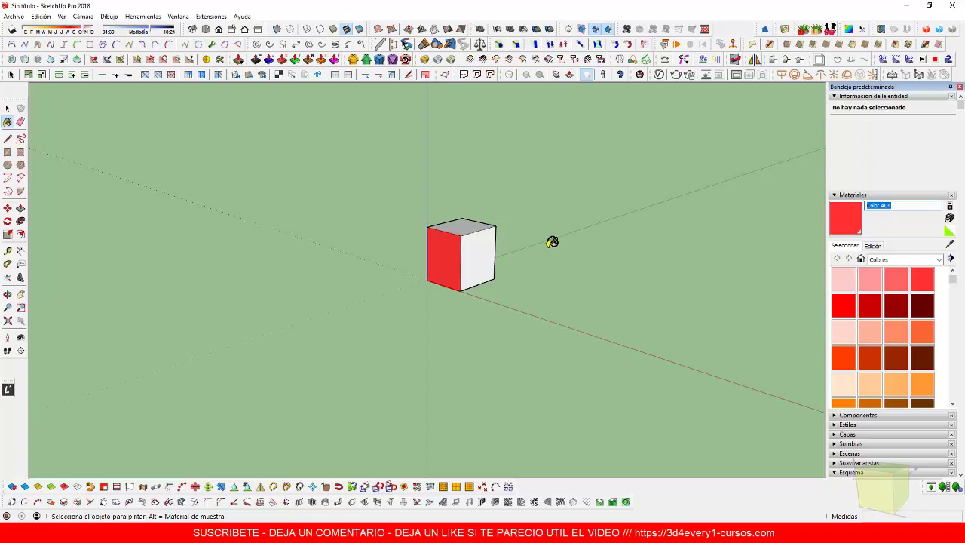
{"action": "type", "text": "M_Rojo_d"}
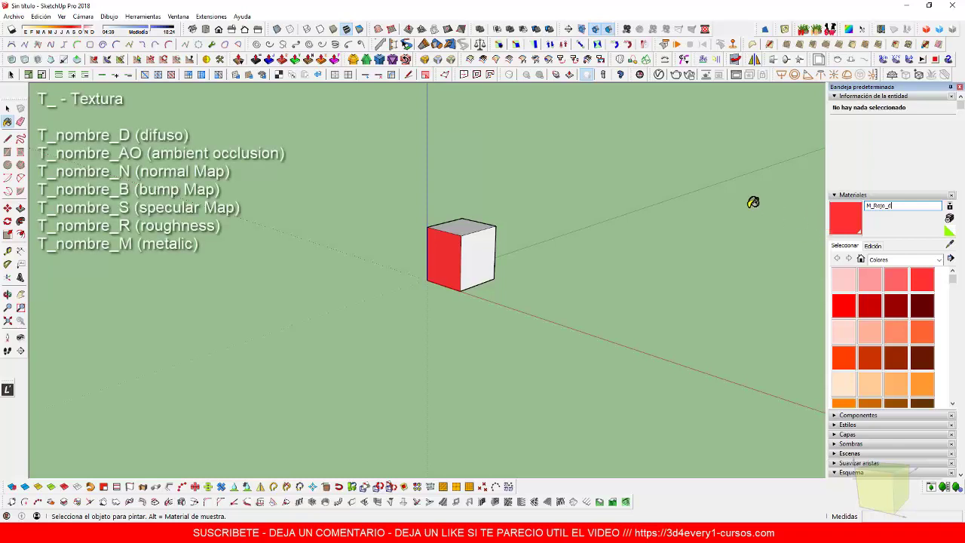
{"action": "left_click", "coordinate": [7, 109]}
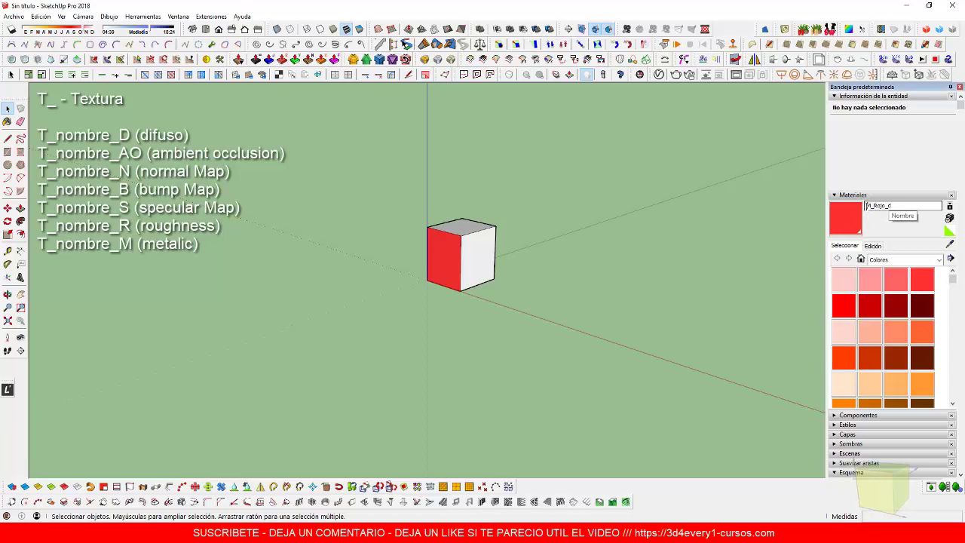
Step: Highlight the prefix, name and suffix parts of the M_Rojo_d material name in turn
{"action": "left_click_drag", "start_coordinate": [871, 205], "coordinate": [866, 206]}
{"action": "type", "text": "M_"}
{"action": "key", "text": "shift+Right"}
{"action": "key", "text": "shift+Right"}
{"action": "key", "text": "shift+Right"}
{"action": "key", "text": "shift+Right"}
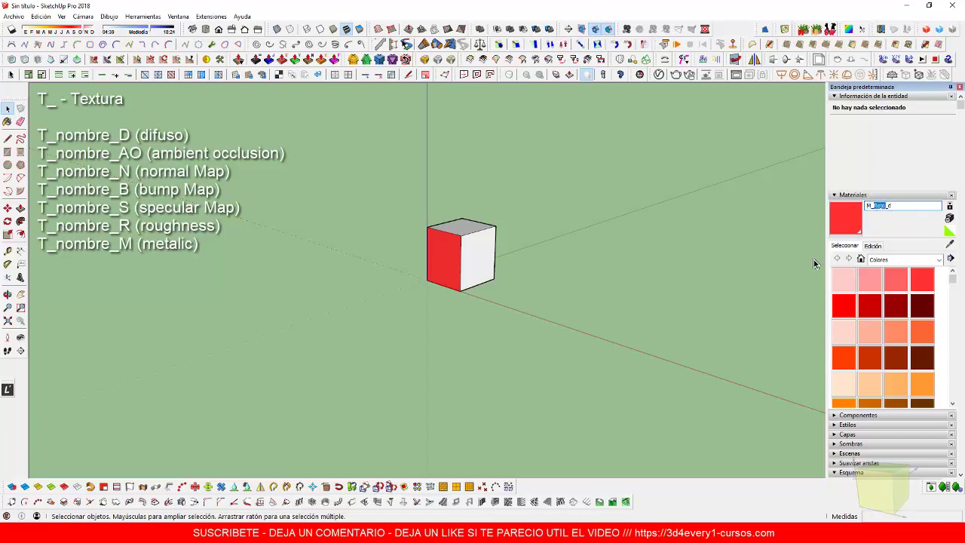
{"action": "left_click_drag", "start_coordinate": [887, 206], "coordinate": [894, 206]}
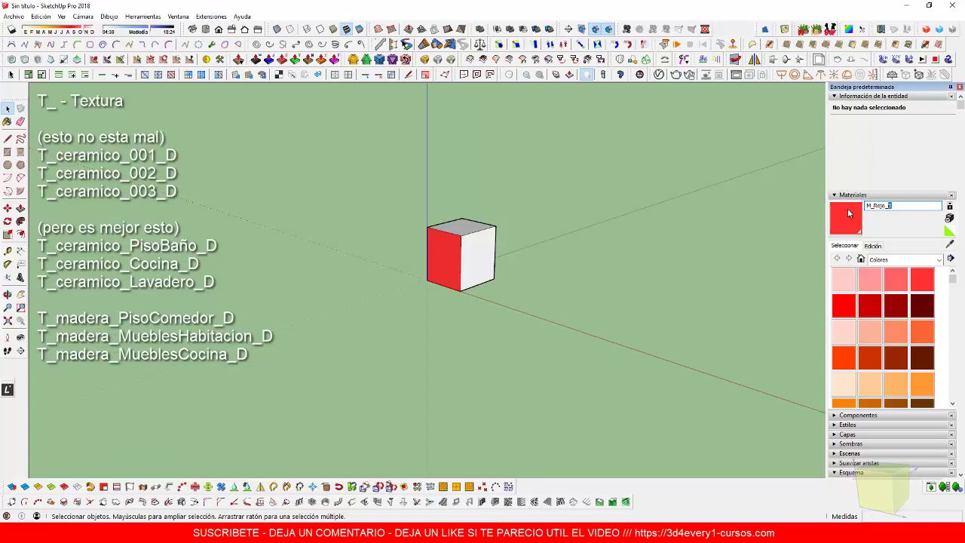
{"action": "type", "text": "d"}
{"action": "left_click", "coordinate": [649, 253]}
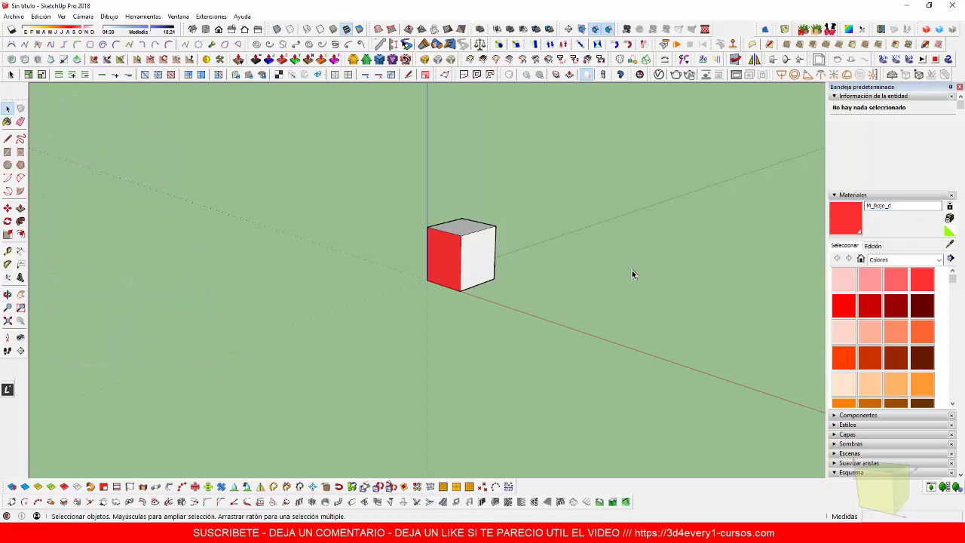
Step: Group all of the box's faces and edges, and collapse the Materials section to reveal the outliner
{"action": "middle_click_drag", "start_coordinate": [506, 279], "coordinate": [524, 304]}
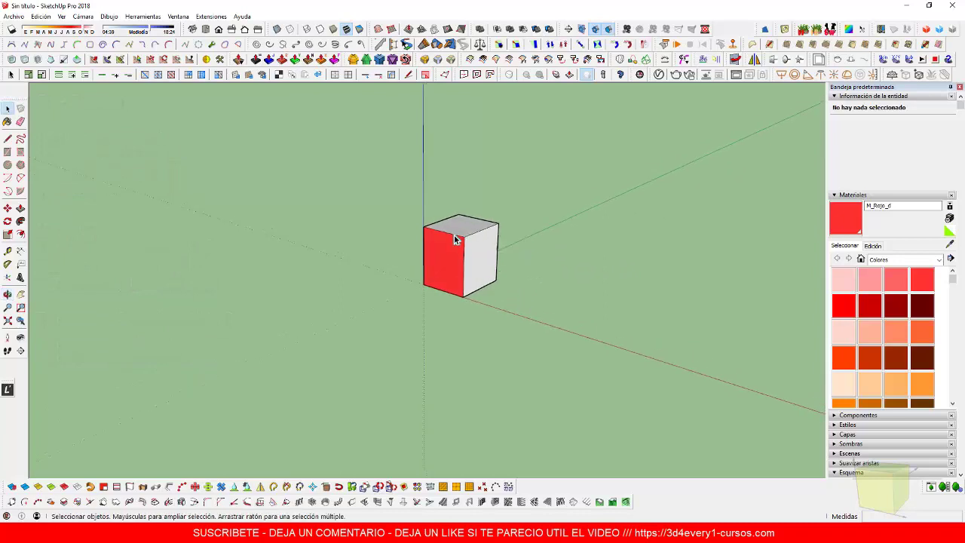
{"action": "scroll", "coordinate": [454, 240], "scroll_direction": "up", "scroll_amount": 2}
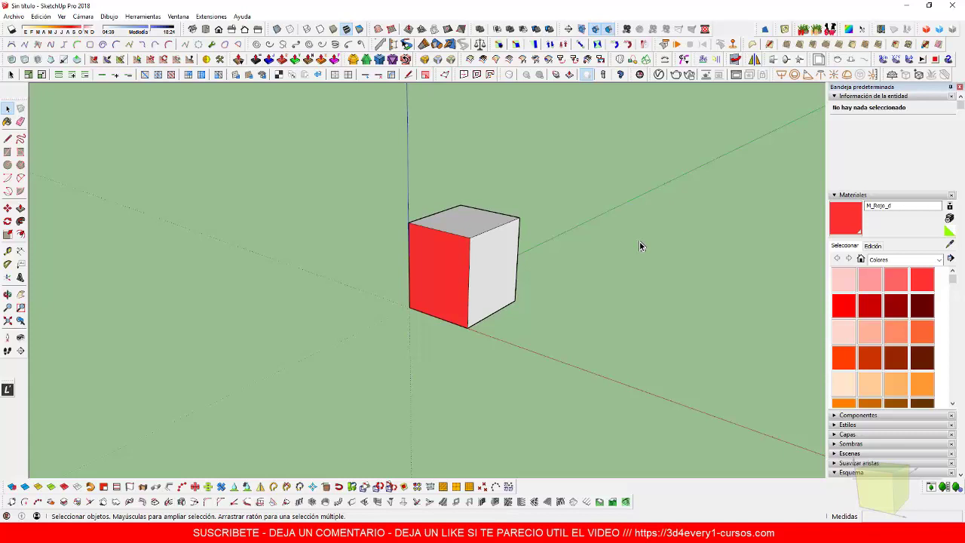
{"action": "scroll", "coordinate": [555, 224], "scroll_direction": "down", "scroll_amount": 2}
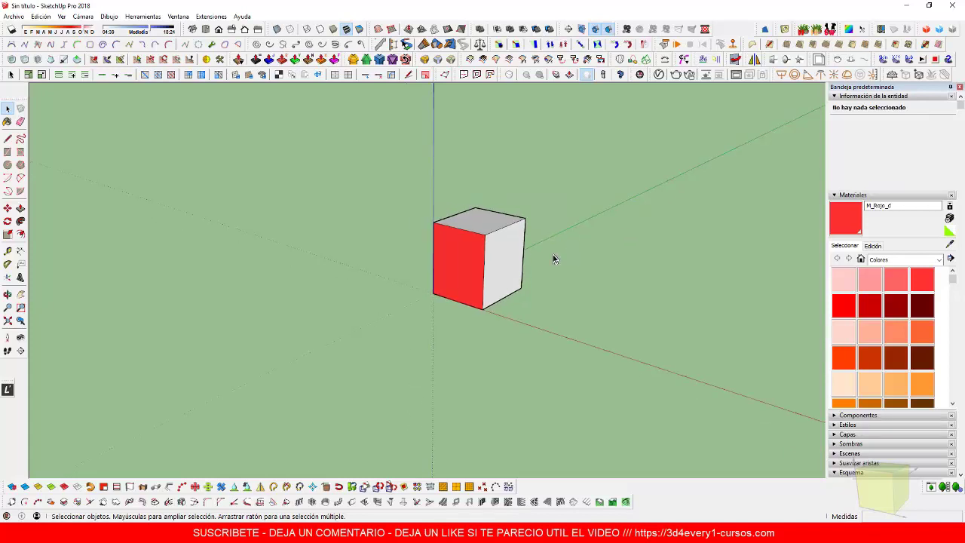
{"action": "left_click_drag", "start_coordinate": [375, 176], "coordinate": [599, 353]}
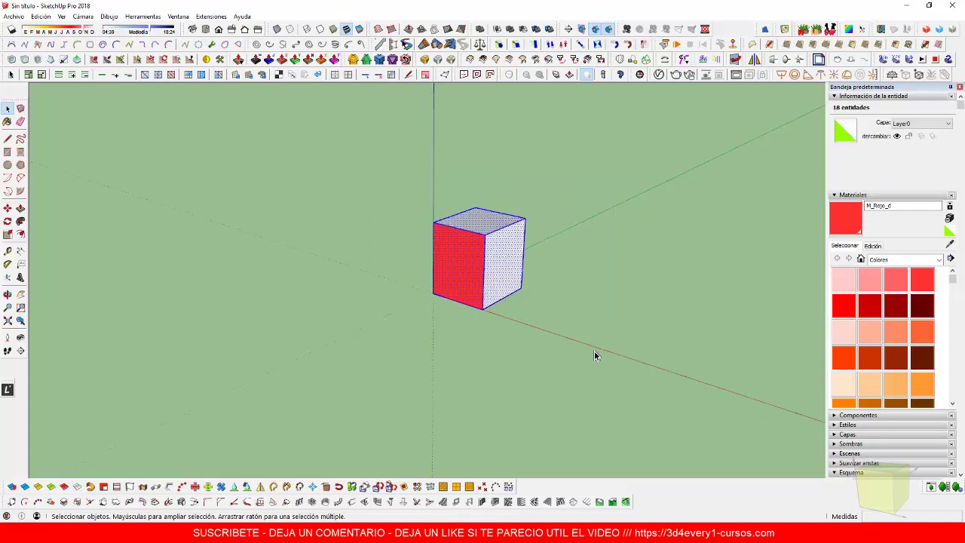
{"action": "key", "text": "ctrl+g"}
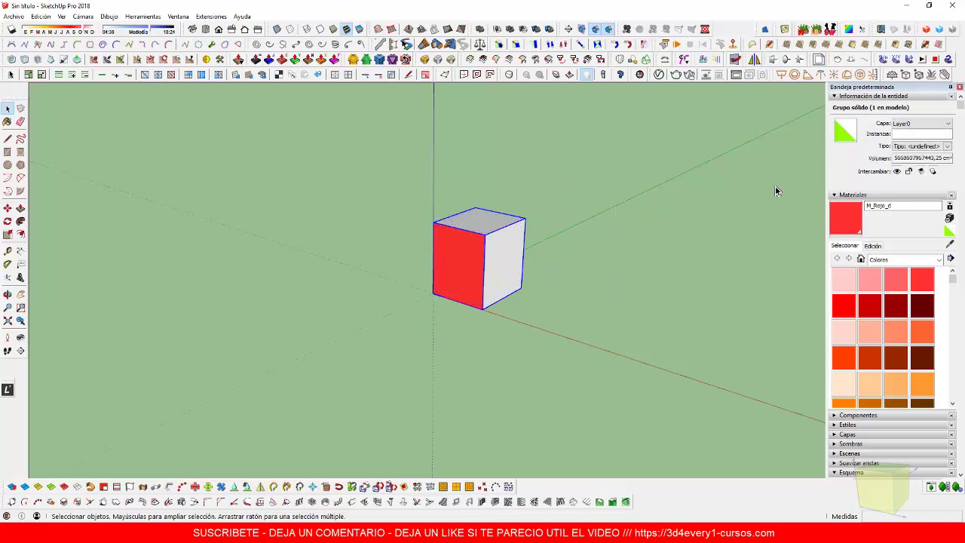
{"action": "left_click", "coordinate": [834, 195]}
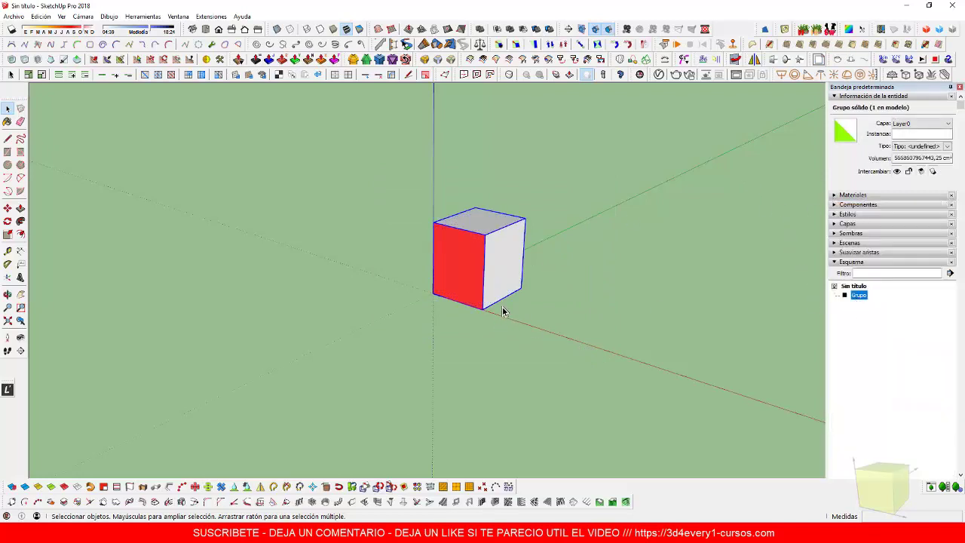
Step: Draw a circle on the ground away from the box and extrude it upward about 19496 cm into a cylinder
{"action": "left_click", "coordinate": [7, 164]}
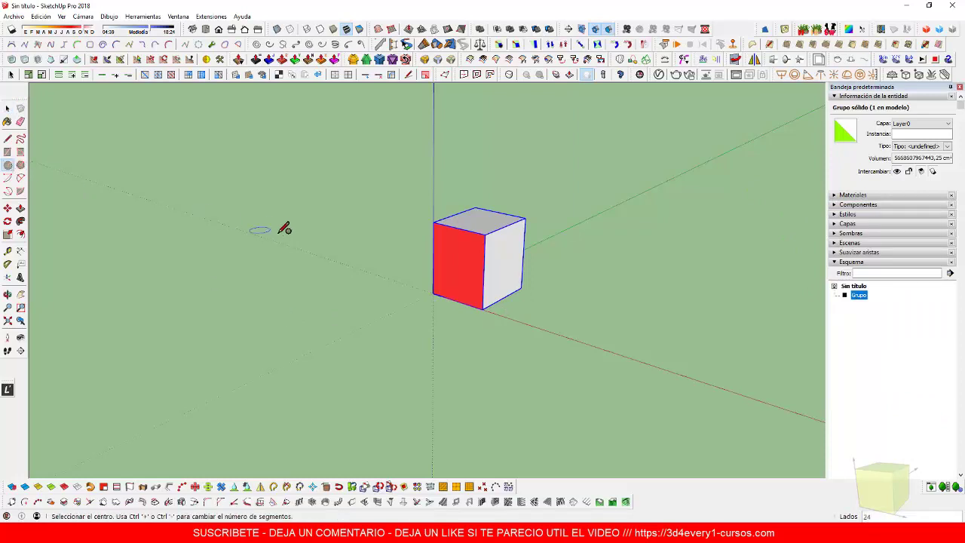
{"action": "left_click", "coordinate": [281, 242]}
{"action": "left_click", "coordinate": [315, 252]}
{"action": "key", "text": "p"}
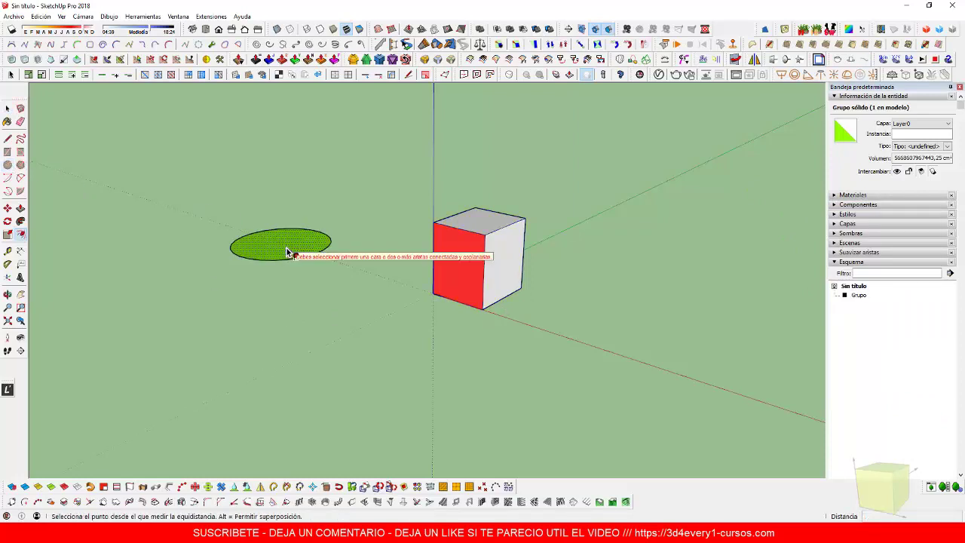
{"action": "left_click", "coordinate": [276, 254]}
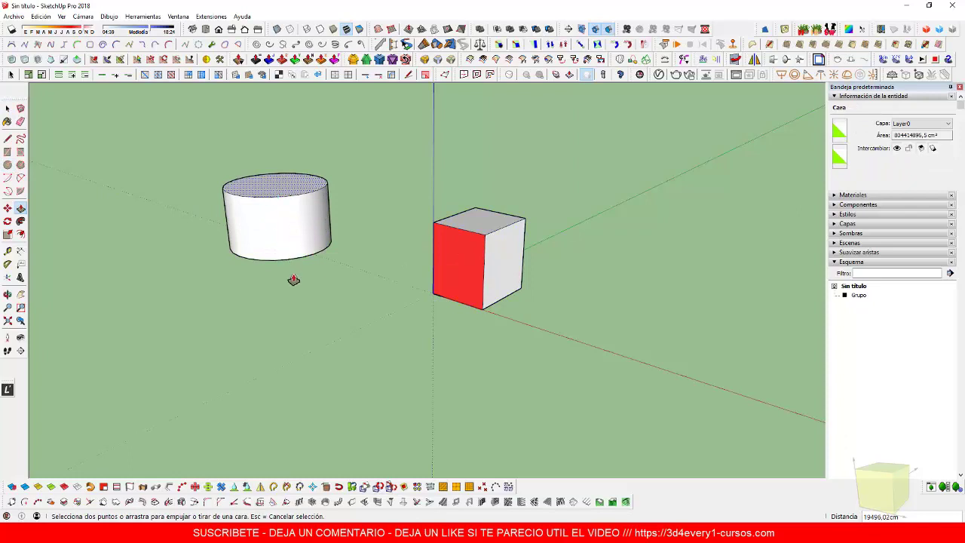
Step: Group the cylinder's faces and edges
{"action": "key", "text": "space"}
{"action": "left_click_drag", "start_coordinate": [180, 146], "coordinate": [375, 295]}
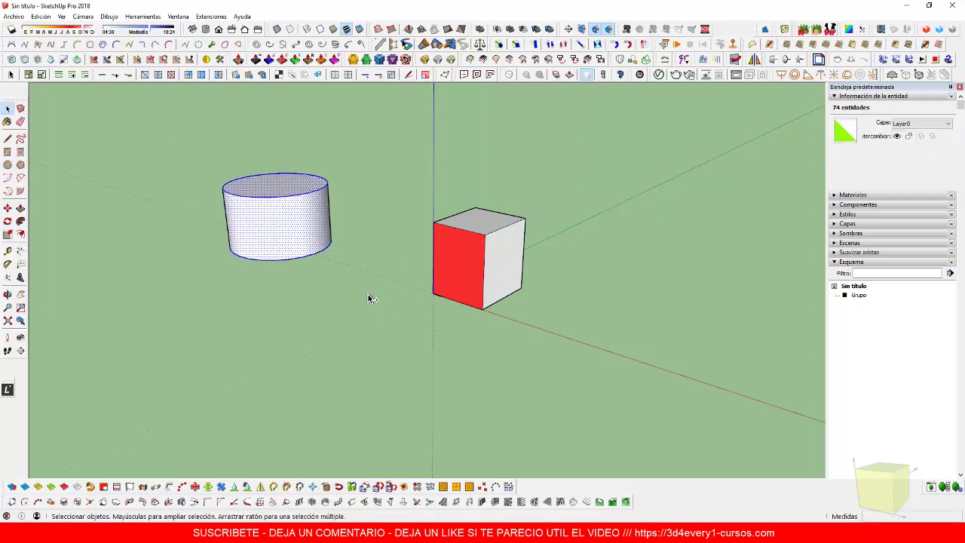
{"action": "key", "text": "ctrl+g"}
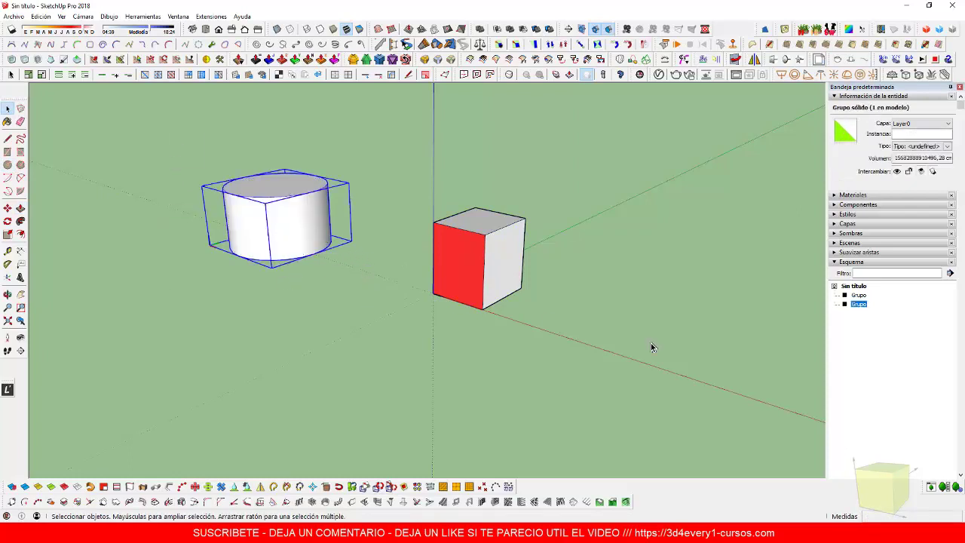
Step: Name the box group's instance SM_Cubo
{"action": "left_click", "coordinate": [860, 295]}
{"action": "left_click", "coordinate": [857, 306]}
{"action": "left_click", "coordinate": [857, 296]}
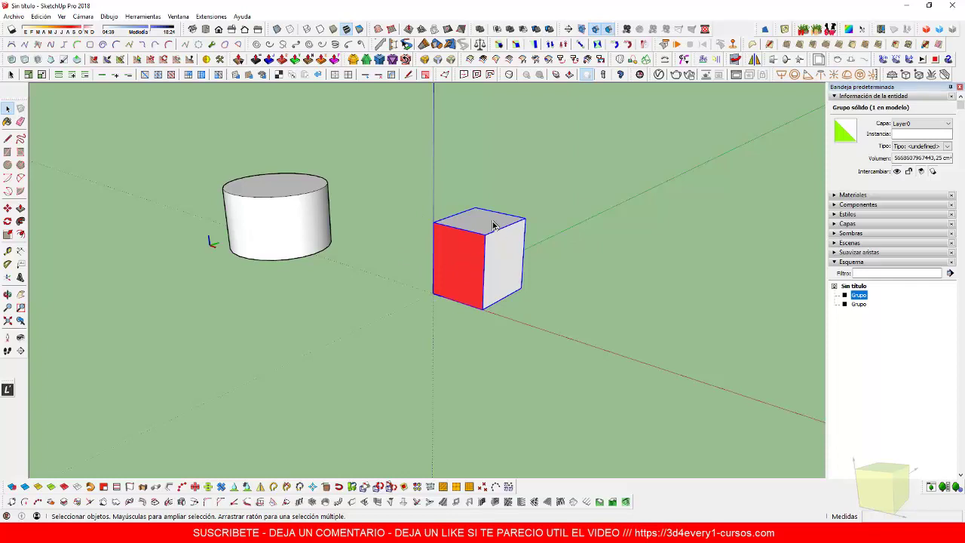
{"action": "left_click", "coordinate": [905, 135]}
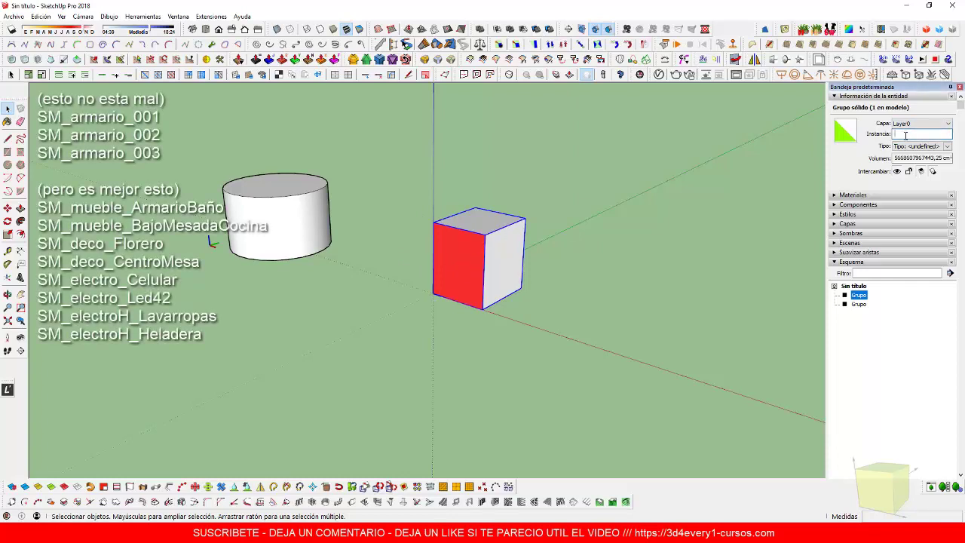
{"action": "type", "text": "SM_Cubo"}
{"action": "left_click", "coordinate": [611, 264]}
{"action": "left_click", "coordinate": [312, 220]}
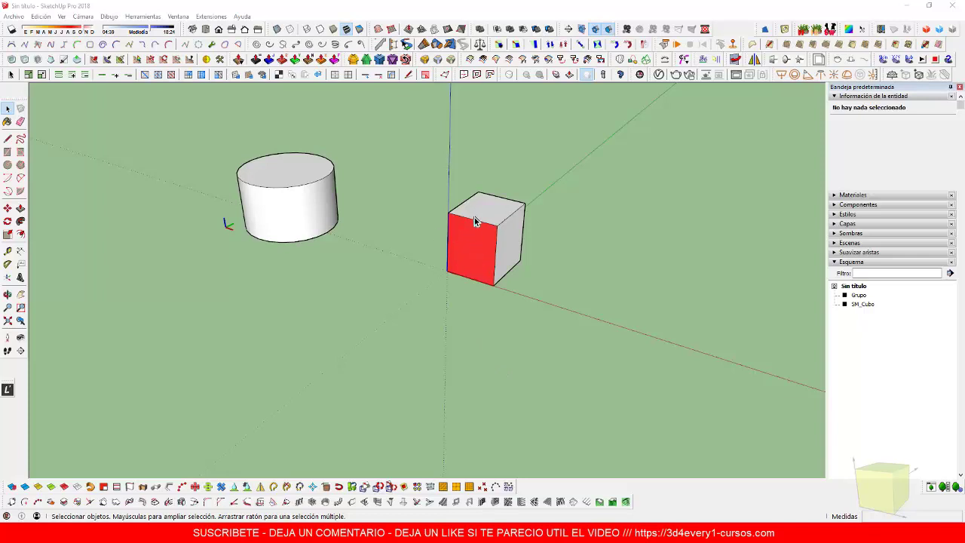
{"action": "scroll", "coordinate": [476, 225], "scroll_direction": "up", "scroll_amount": 4}
{"action": "middle_click_drag", "start_coordinate": [501, 282], "coordinate": [465, 217]}
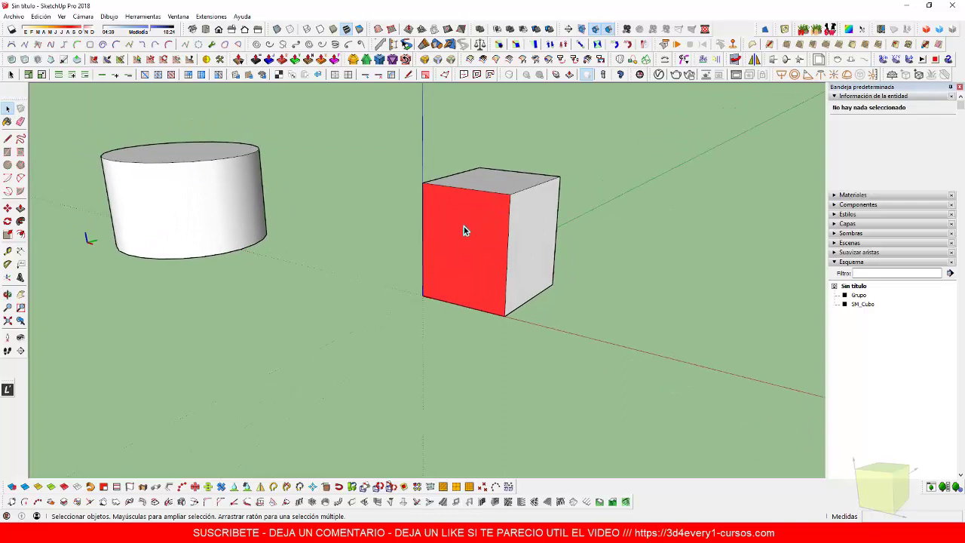
{"action": "scroll", "coordinate": [464, 230], "scroll_direction": "up", "scroll_amount": 5}
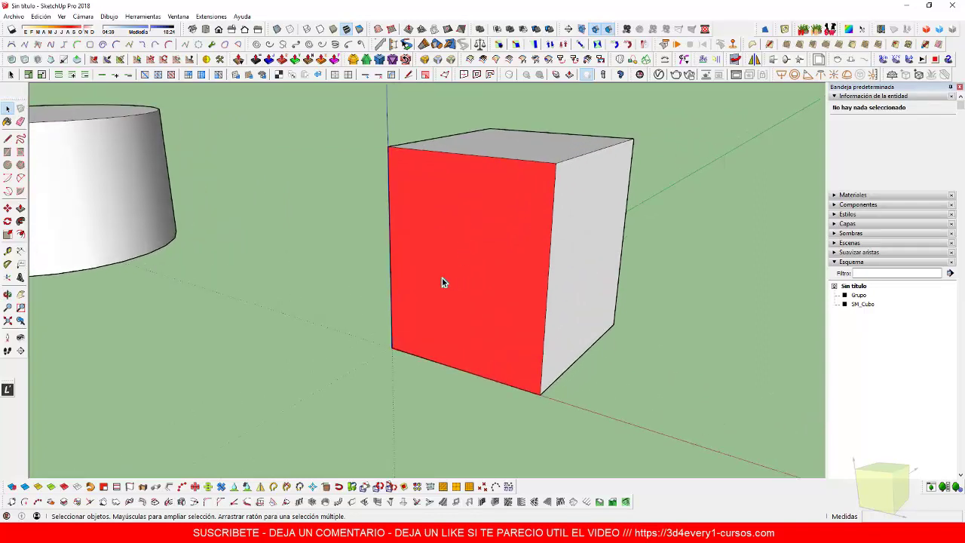
{"action": "scroll", "coordinate": [472, 264], "scroll_direction": "up", "scroll_amount": 2}
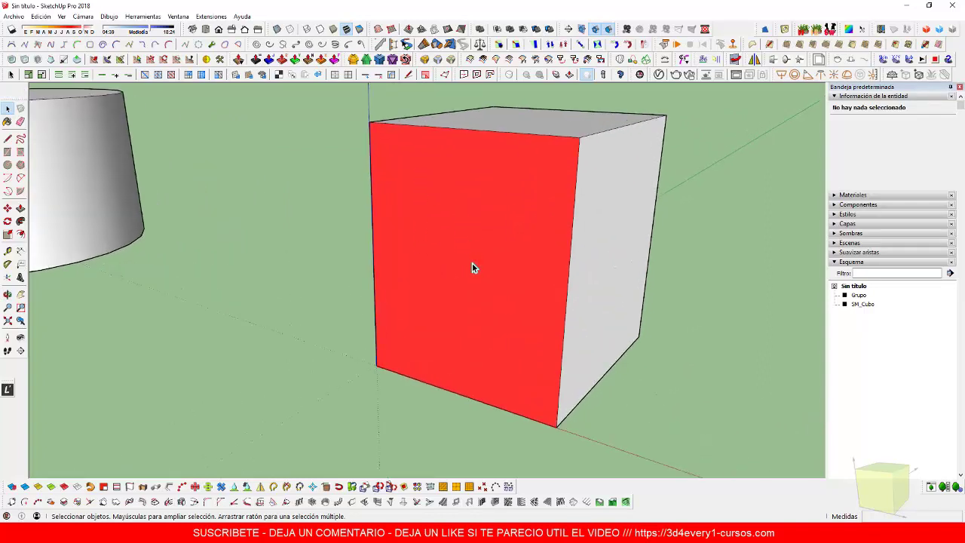
{"action": "middle_click_drag", "start_coordinate": [472, 262], "coordinate": [472, 300]}
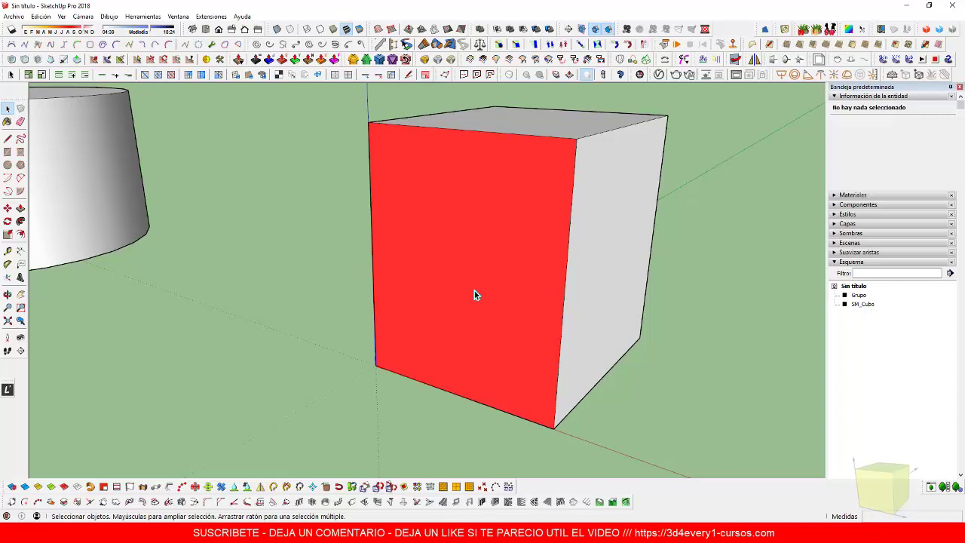
{"action": "scroll", "coordinate": [473, 286], "scroll_direction": "down", "scroll_amount": 4}
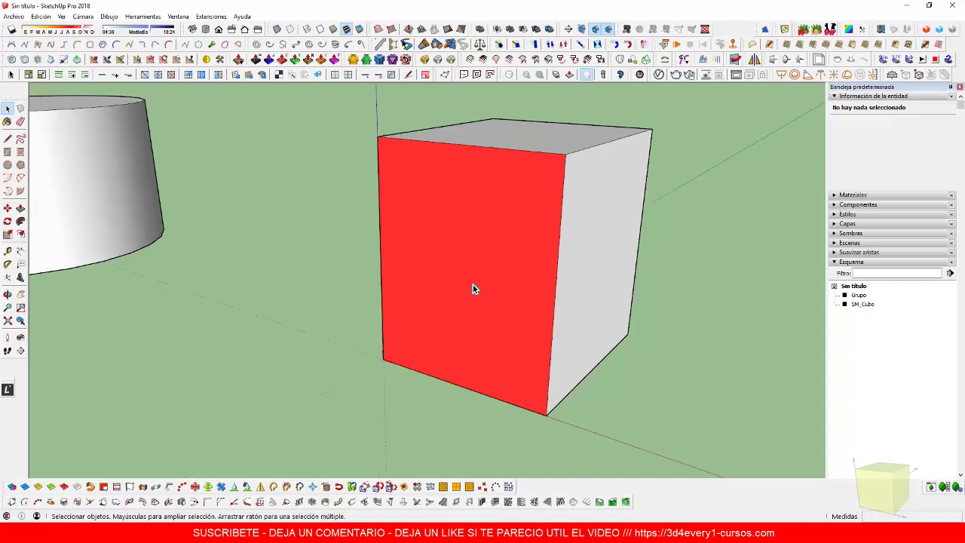
{"action": "scroll", "coordinate": [472, 286], "scroll_direction": "down", "scroll_amount": 3}
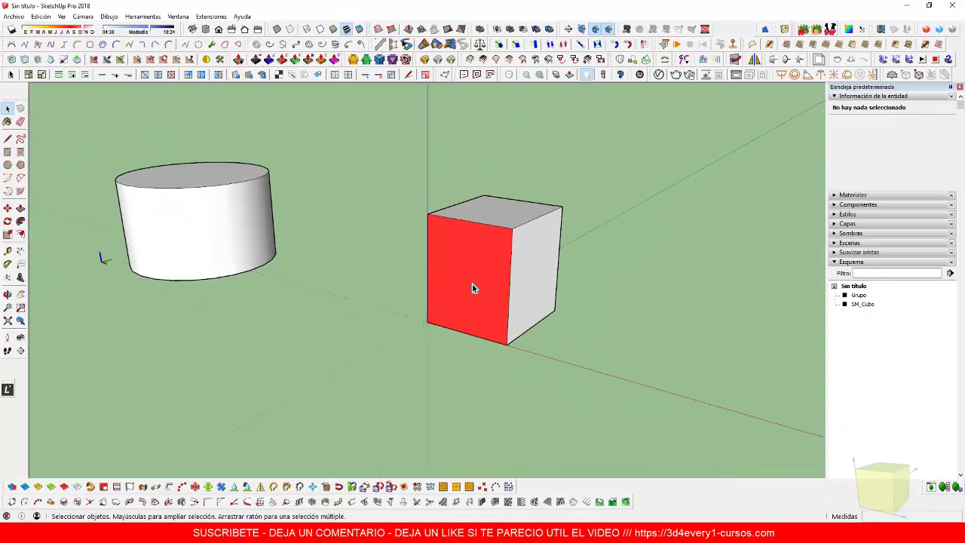
{"action": "scroll", "coordinate": [472, 287], "scroll_direction": "up", "scroll_amount": 1}
{"action": "scroll", "coordinate": [472, 287], "scroll_direction": "up", "scroll_amount": 1}
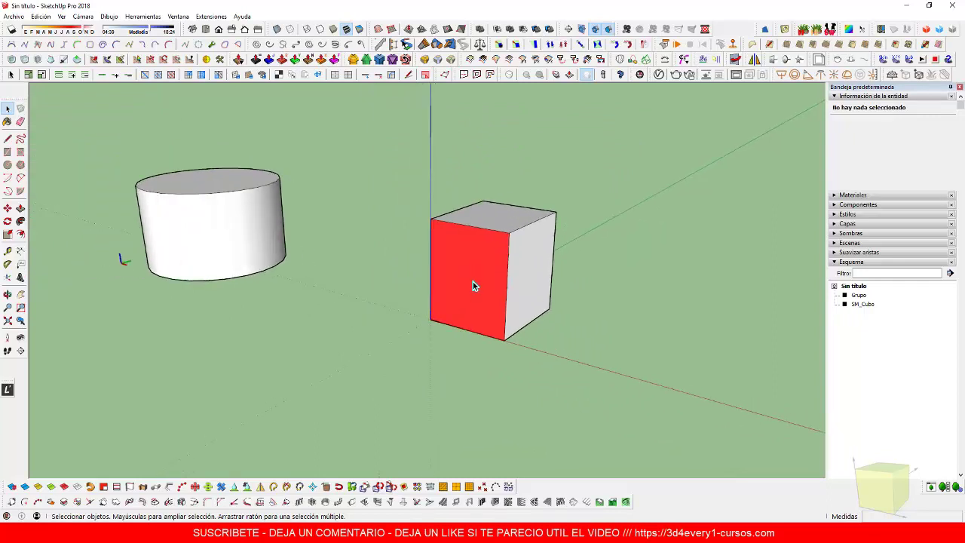
{"action": "scroll", "coordinate": [473, 286], "scroll_direction": "down", "scroll_amount": 2}
{"action": "scroll", "coordinate": [473, 285], "scroll_direction": "down", "scroll_amount": 2}
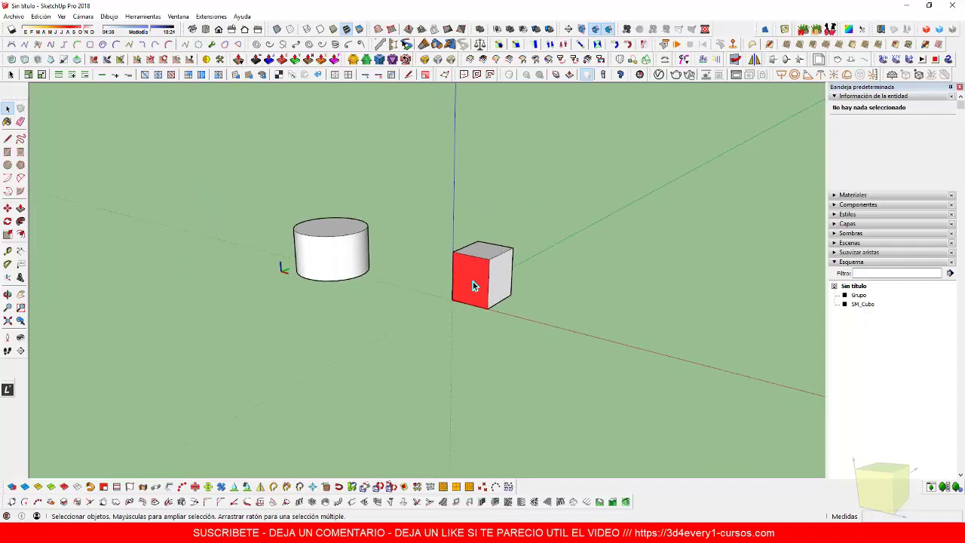
{"action": "scroll", "coordinate": [473, 286], "scroll_direction": "down", "scroll_amount": 3}
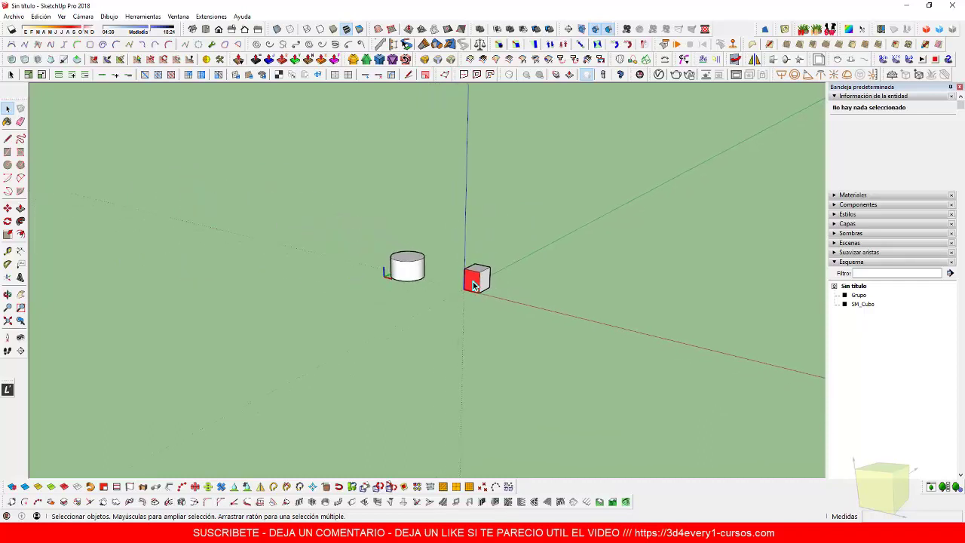
{"action": "scroll", "coordinate": [473, 286], "scroll_direction": "down", "scroll_amount": 3}
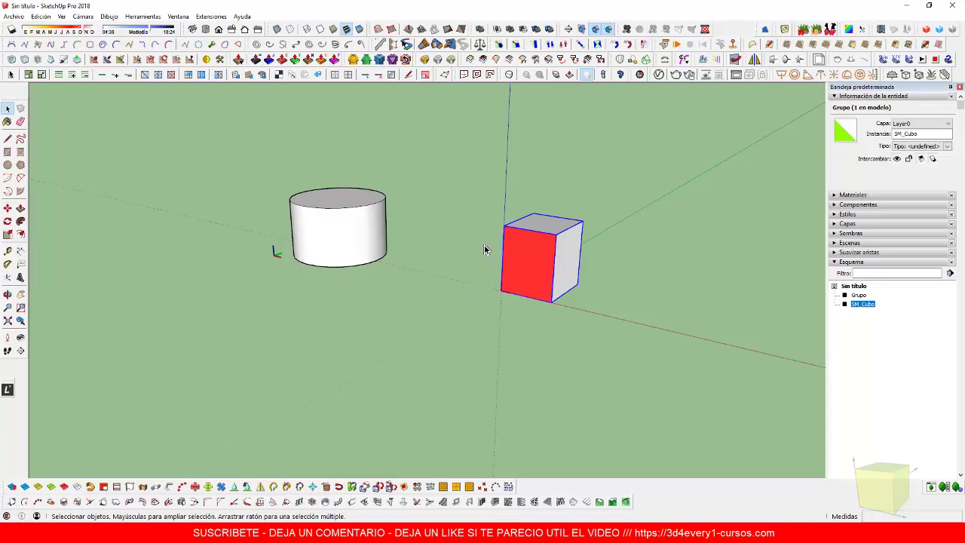
{"action": "scroll", "coordinate": [492, 211], "scroll_direction": "up", "scroll_amount": 2}
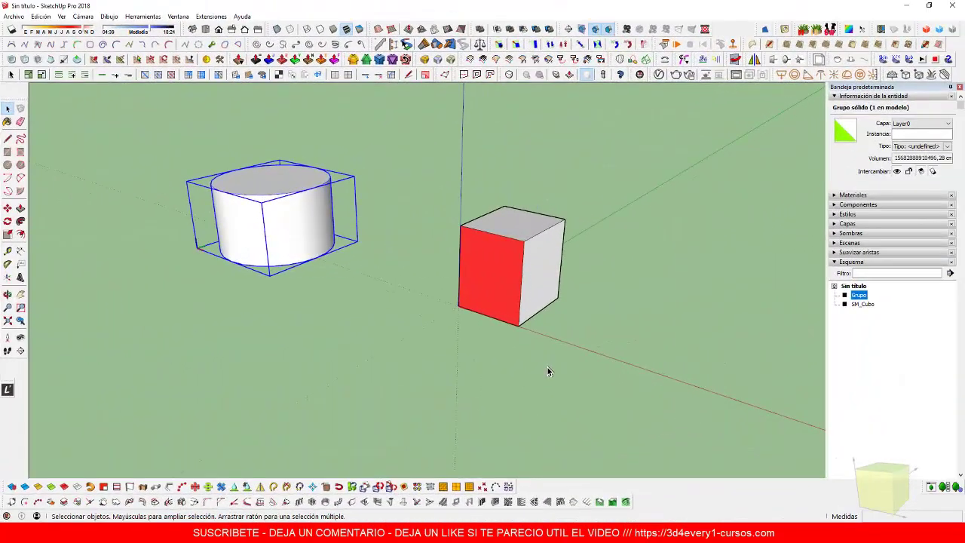
{"action": "mouse_move", "coordinate": [517, 376]}
{"action": "middle_mouse_down"}
{"action": "mouse_move", "coordinate": [504, 383]}
{"action": "mouse_move", "coordinate": [509, 375]}
{"action": "middle_mouse_up"}
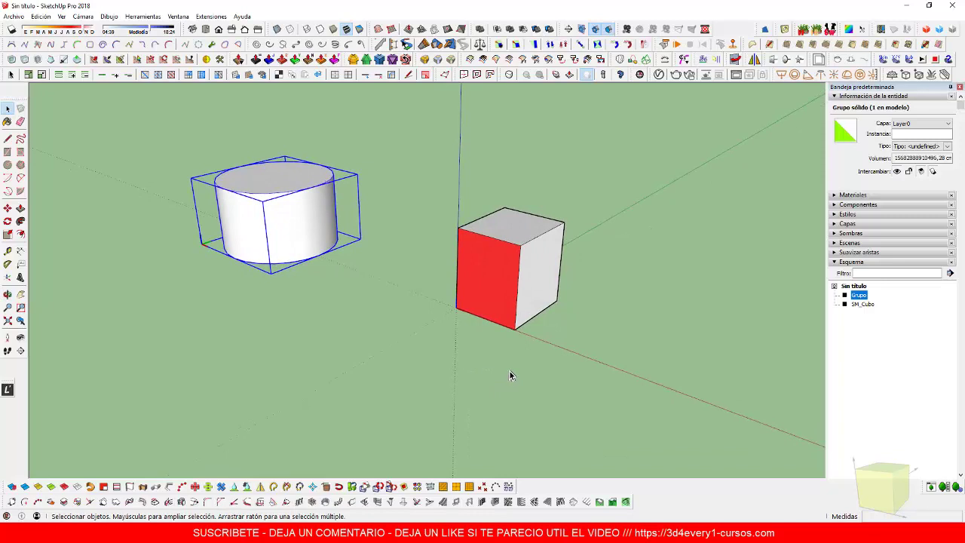
{"action": "middle_click_drag", "start_coordinate": [498, 370], "coordinate": [499, 362]}
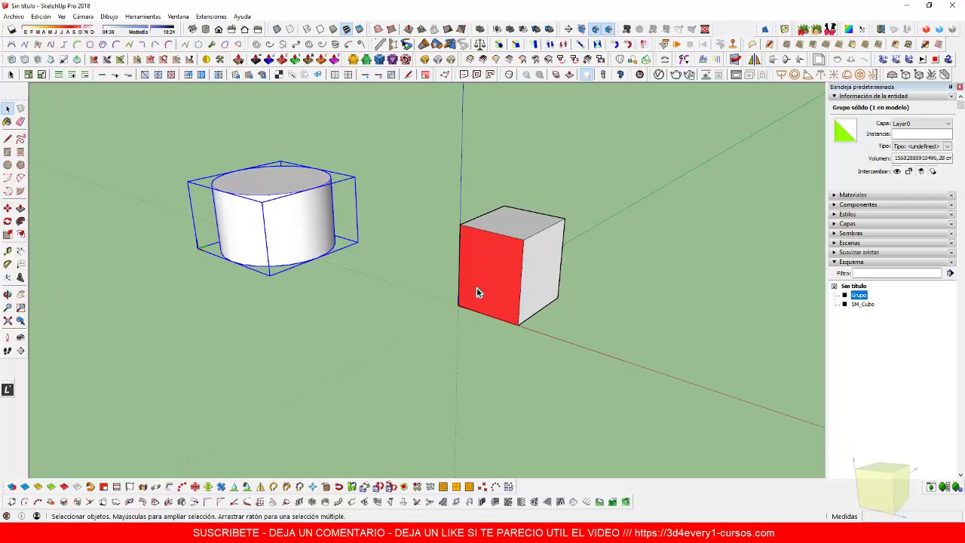
{"action": "scroll", "coordinate": [476, 293], "scroll_direction": "up", "scroll_amount": 3}
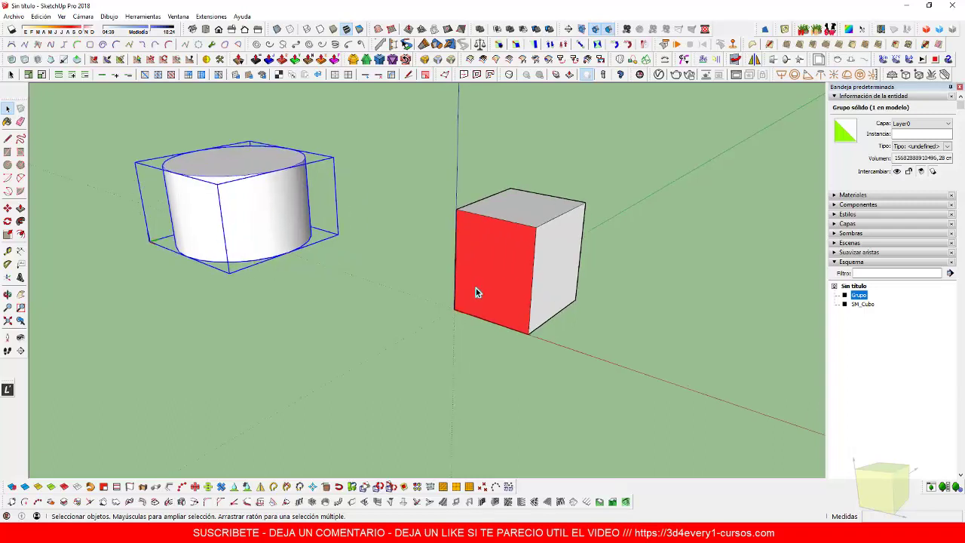
{"action": "mouse_move", "coordinate": [483, 349]}
{"action": "middle_mouse_down"}
{"action": "mouse_move", "coordinate": [465, 332]}
{"action": "mouse_move", "coordinate": [474, 339]}
{"action": "middle_mouse_up"}
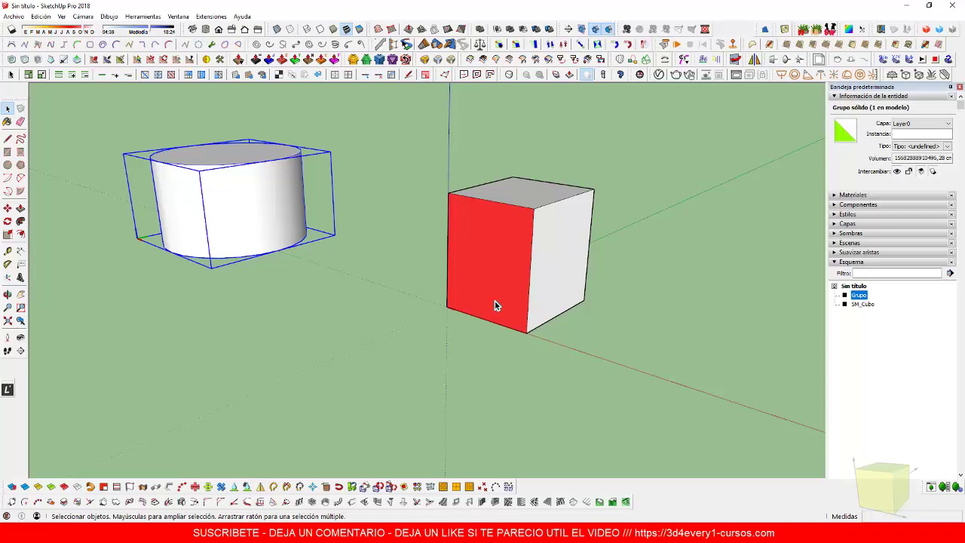
{"action": "scroll", "coordinate": [498, 308], "scroll_direction": "down", "scroll_amount": 2}
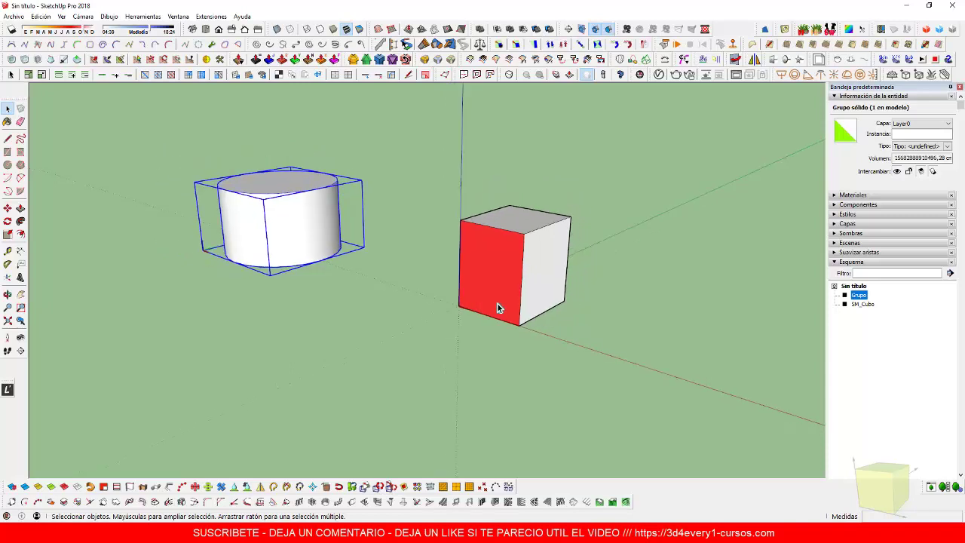
{"action": "middle_click_drag", "start_coordinate": [500, 320], "coordinate": [496, 332]}
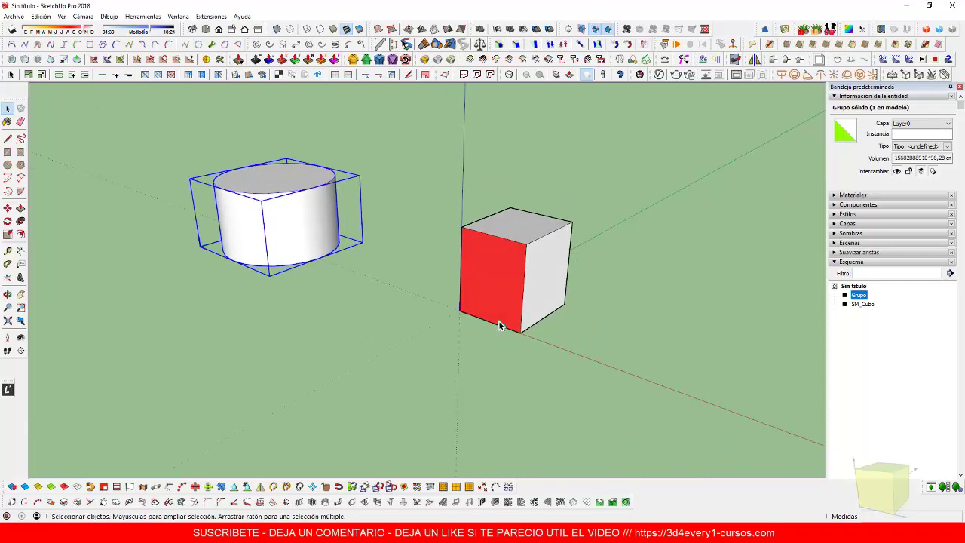
{"action": "scroll", "coordinate": [500, 323], "scroll_direction": "up", "scroll_amount": 2}
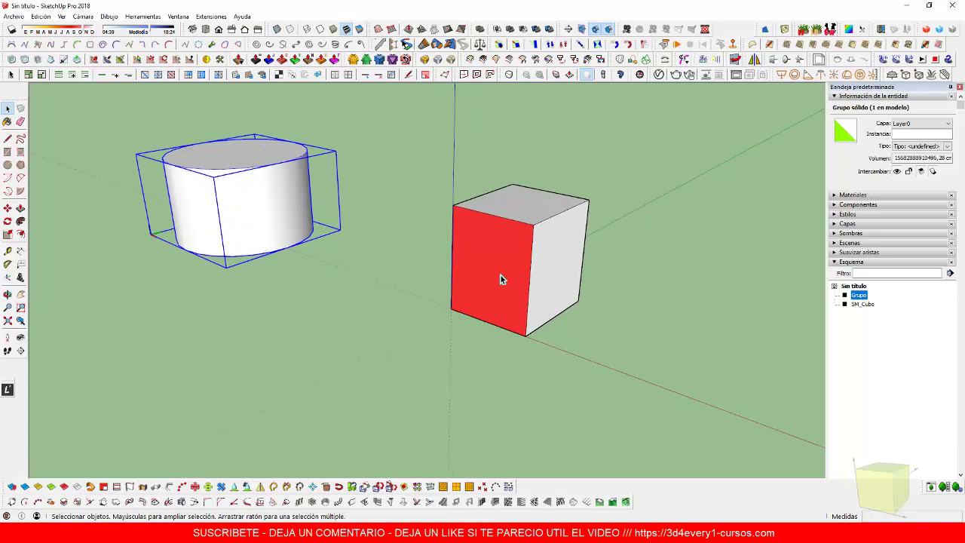
Step: Switch the display to monochrome and reverse the front face of the box inside the SM_Cubo group
{"action": "left_click", "coordinate": [359, 29]}
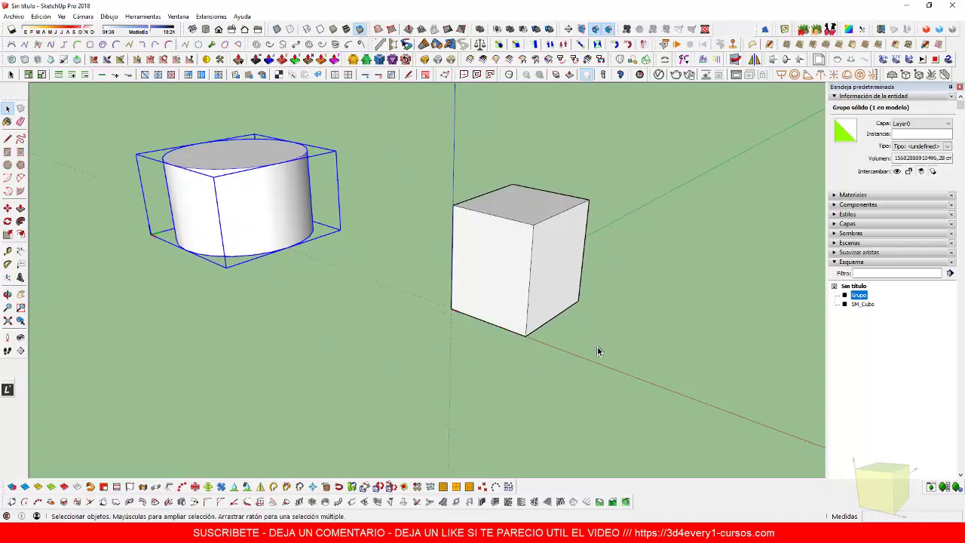
{"action": "right_click", "coordinate": [496, 247]}
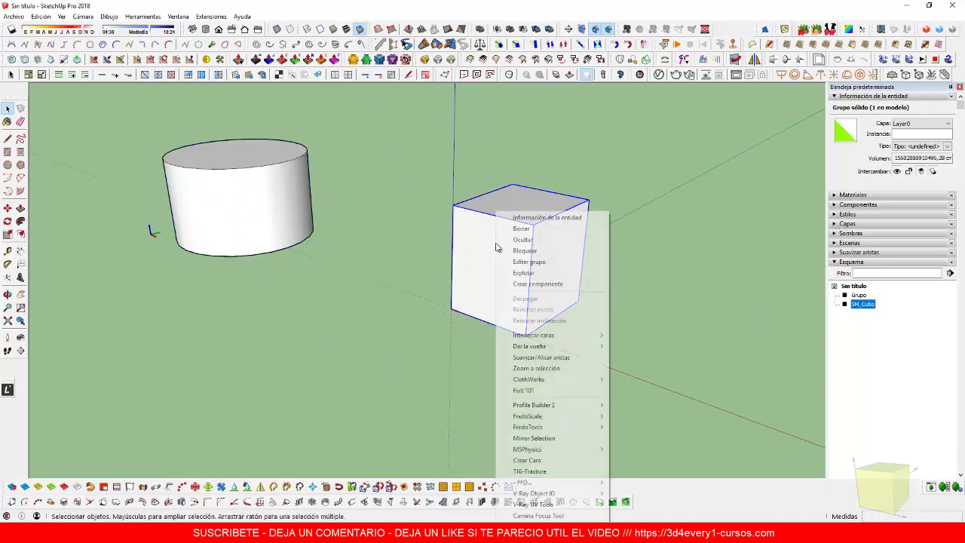
{"action": "triple_click", "coordinate": [489, 249]}
{"action": "right_click", "coordinate": [489, 250]}
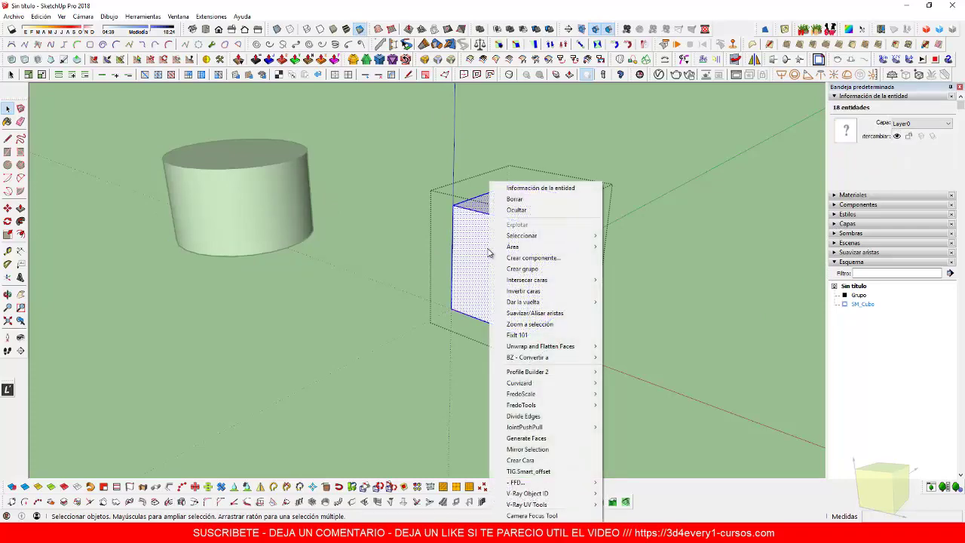
{"action": "left_click", "coordinate": [489, 253]}
{"action": "right_click", "coordinate": [491, 252]}
{"action": "left_click", "coordinate": [522, 337]}
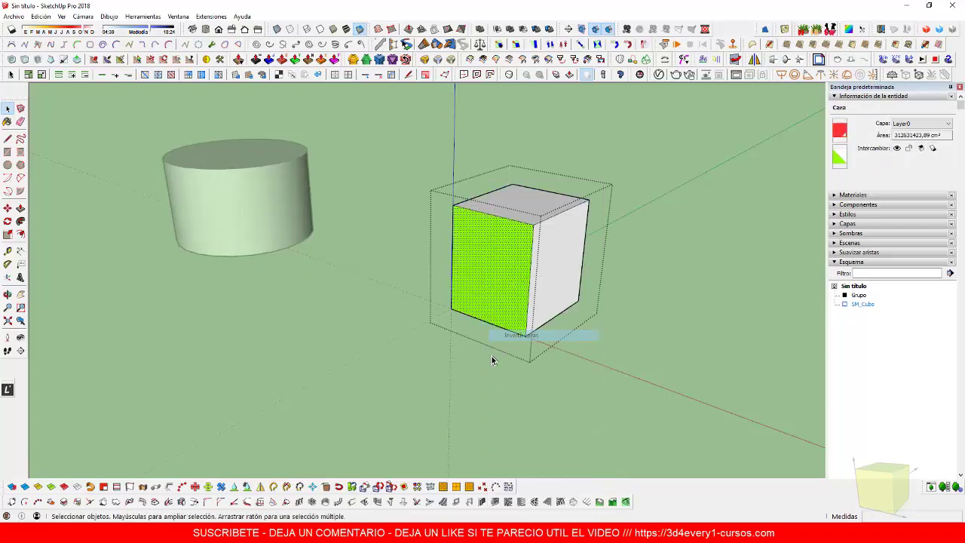
{"action": "left_click", "coordinate": [493, 361]}
Step: Paint the box's reversed front face with the M_Rojo_d material, restore the shaded with textures display and leave the group
{"action": "double_click", "coordinate": [497, 276]}
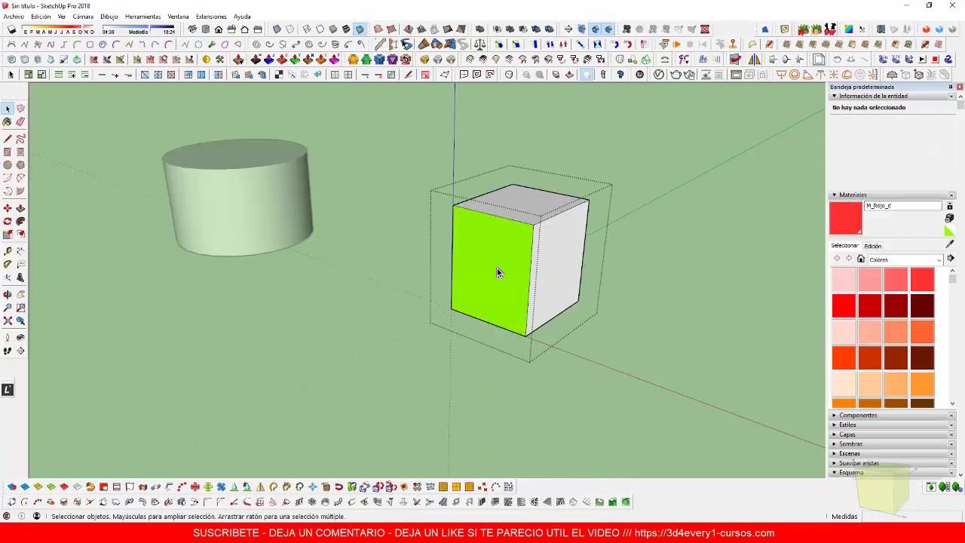
{"action": "left_click", "coordinate": [497, 266]}
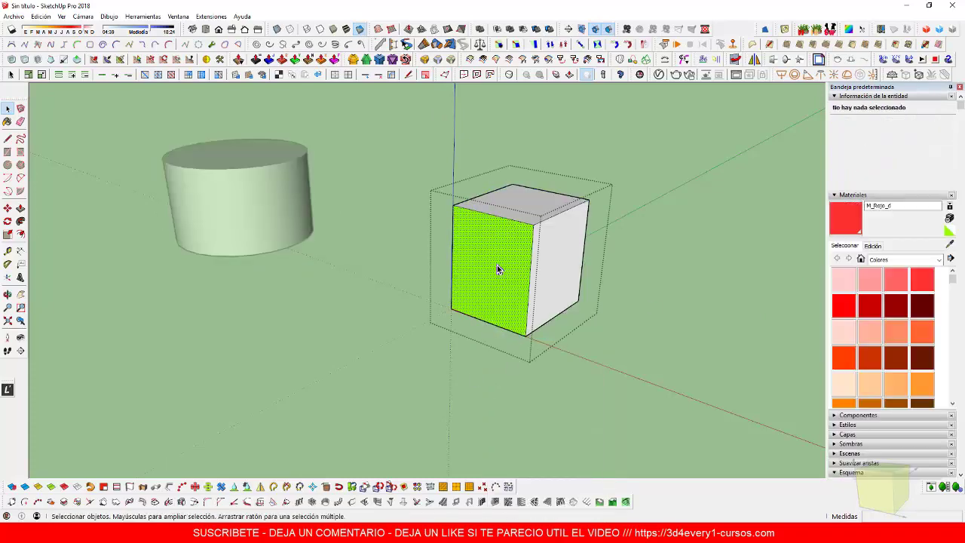
{"action": "left_click", "coordinate": [850, 223]}
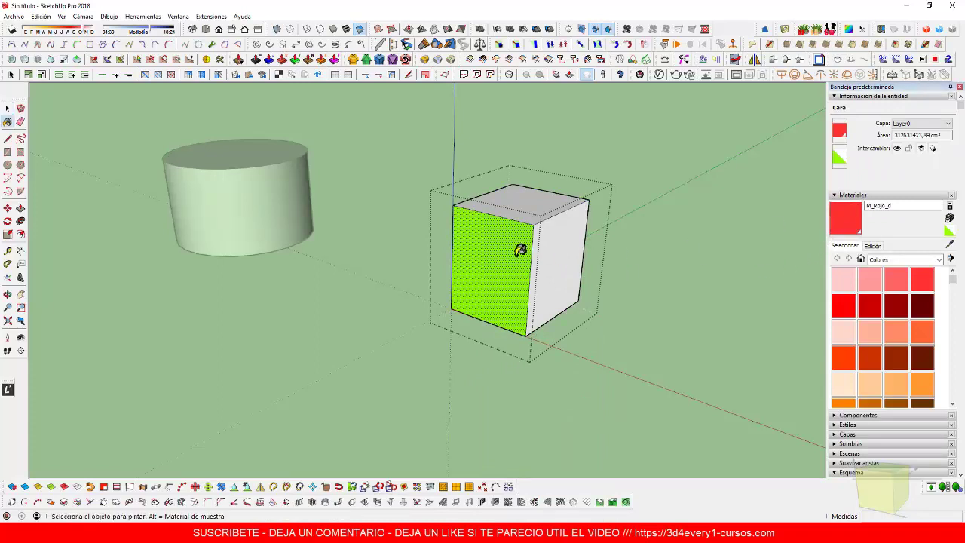
{"action": "left_click", "coordinate": [511, 257]}
{"action": "key", "text": "space"}
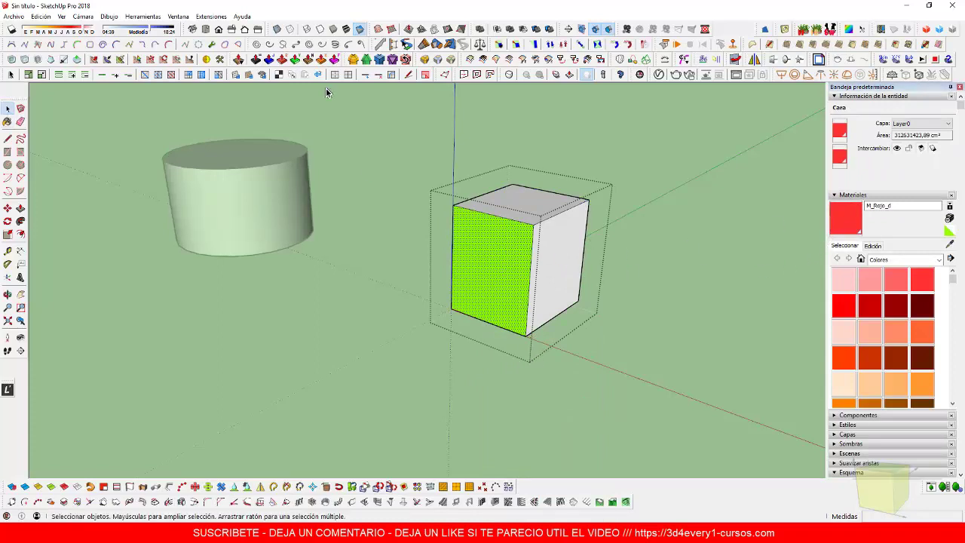
{"action": "left_click", "coordinate": [346, 28]}
{"action": "left_click", "coordinate": [392, 298]}
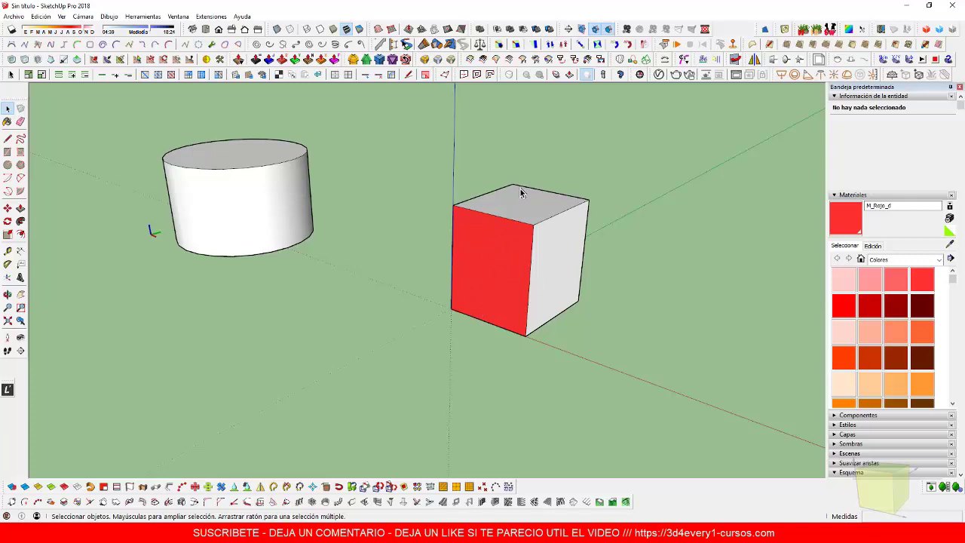
Step: Collapse the Materials section and open the face settings of the in-model style to examine the front and back face colours
{"action": "left_click", "coordinate": [863, 196]}
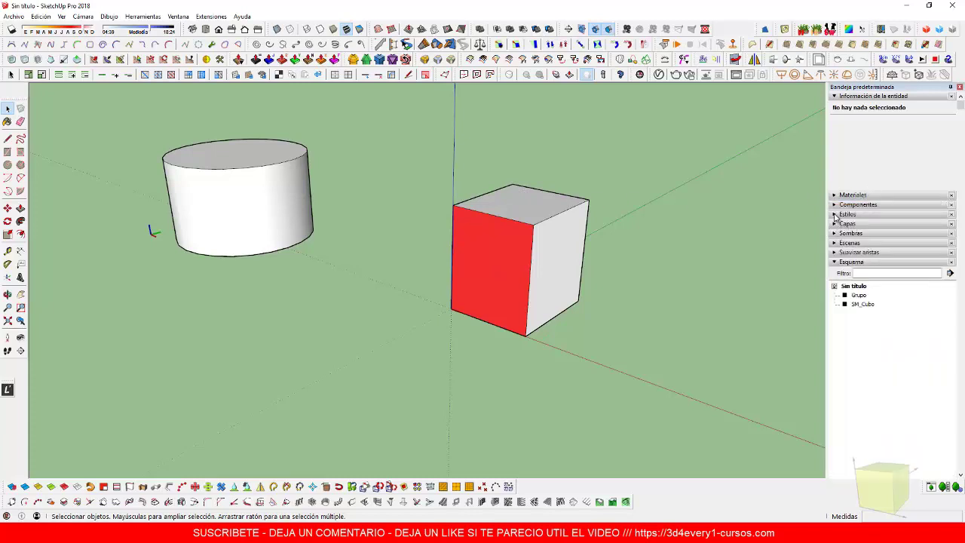
{"action": "left_click", "coordinate": [834, 215]}
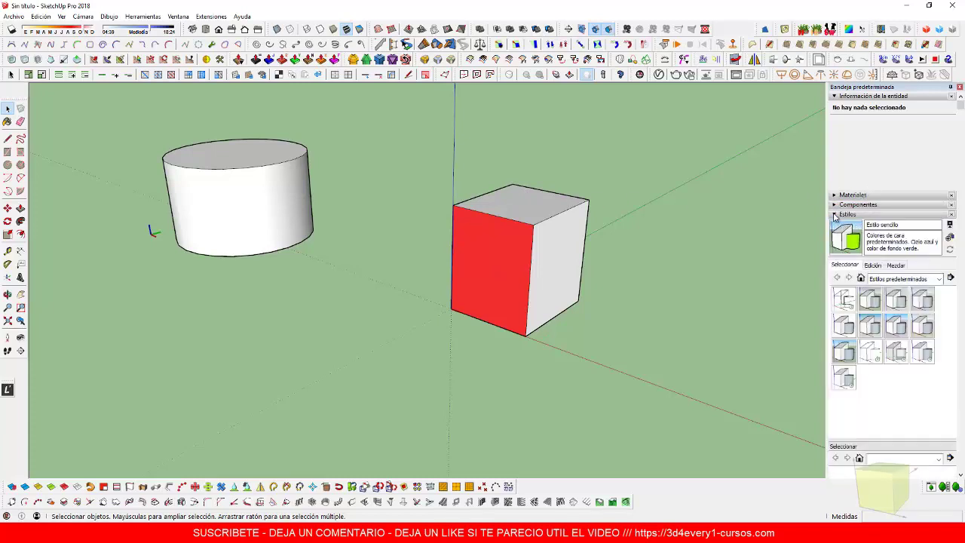
{"action": "left_click", "coordinate": [860, 278]}
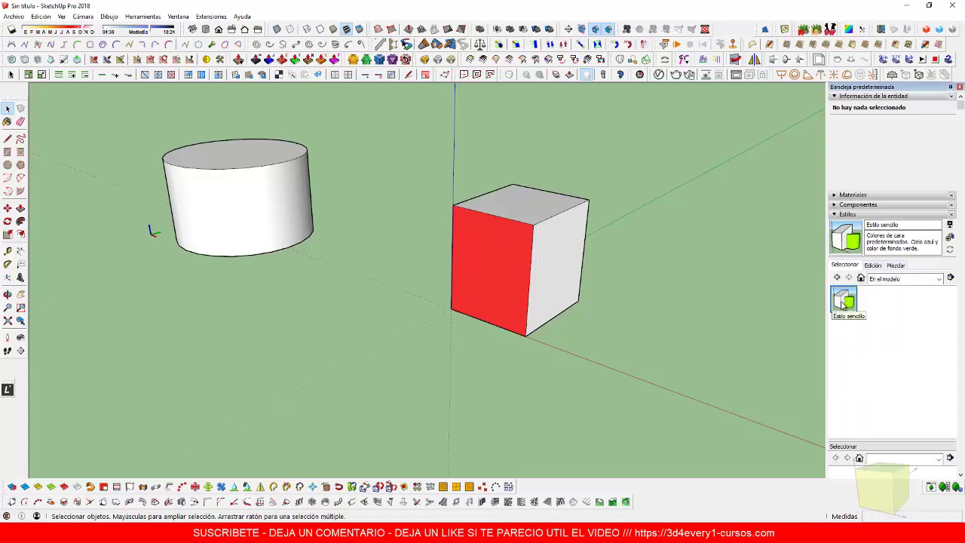
{"action": "left_click", "coordinate": [873, 266]}
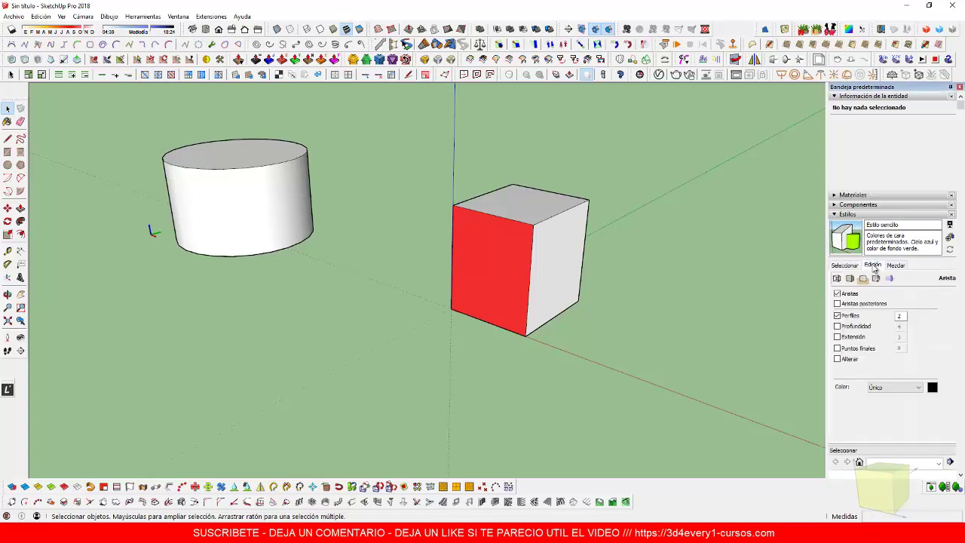
{"action": "left_click", "coordinate": [851, 278]}
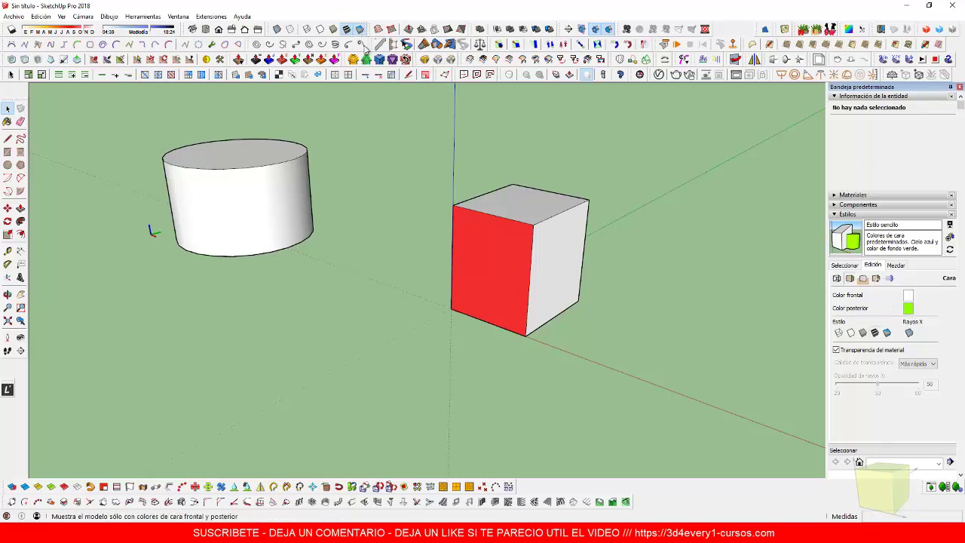
Step: Switch to the monochrome display, reverse the box's green front face so its front side points outward, and leave the group
{"action": "left_click", "coordinate": [360, 30]}
{"action": "scroll", "coordinate": [396, 265], "scroll_direction": "down", "scroll_amount": 1}
{"action": "middle_click_drag", "start_coordinate": [395, 264], "coordinate": [538, 349]}
{"action": "scroll", "coordinate": [476, 260], "scroll_direction": "up", "scroll_amount": 2}
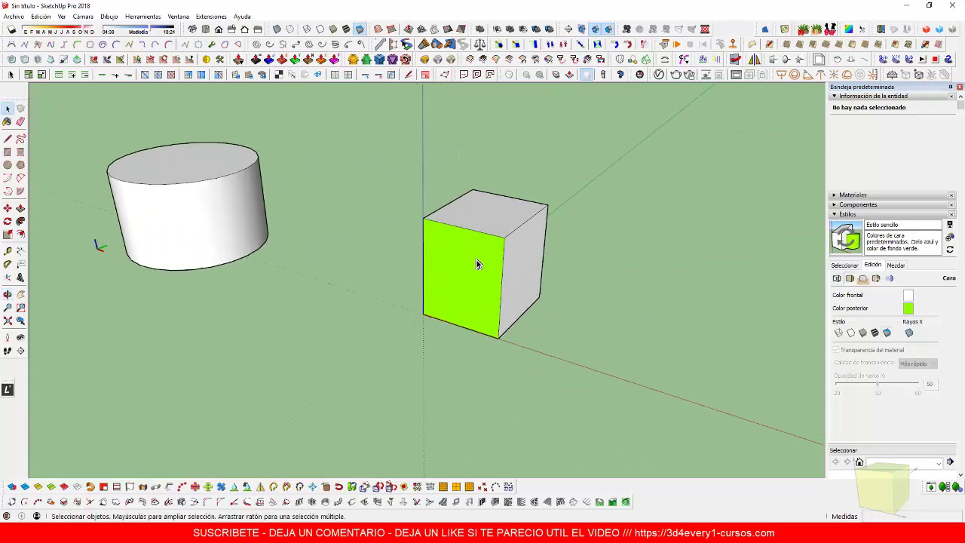
{"action": "key", "text": "space"}
{"action": "left_click", "coordinate": [475, 264]}
{"action": "right_click", "coordinate": [475, 265]}
{"action": "left_click", "coordinate": [461, 264]}
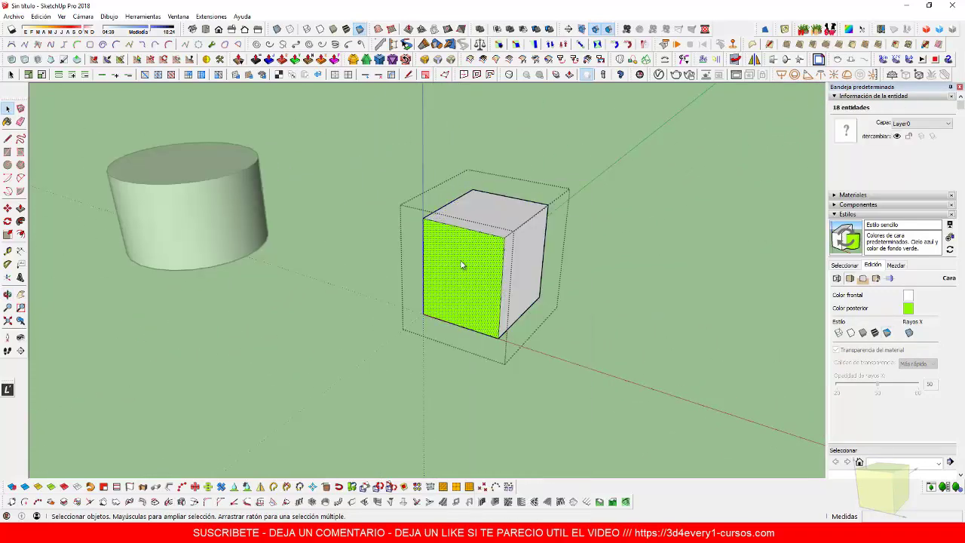
{"action": "right_click", "coordinate": [462, 264]}
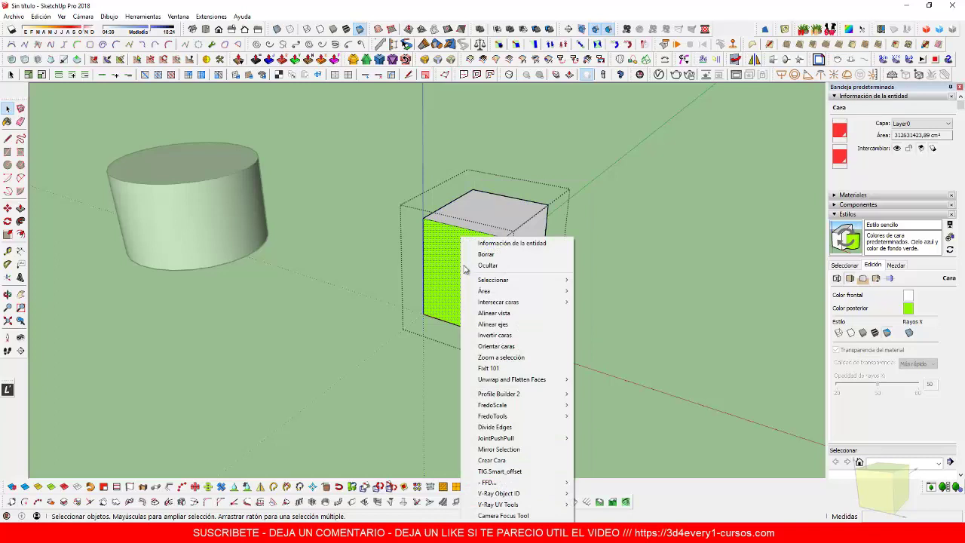
{"action": "left_click", "coordinate": [495, 346]}
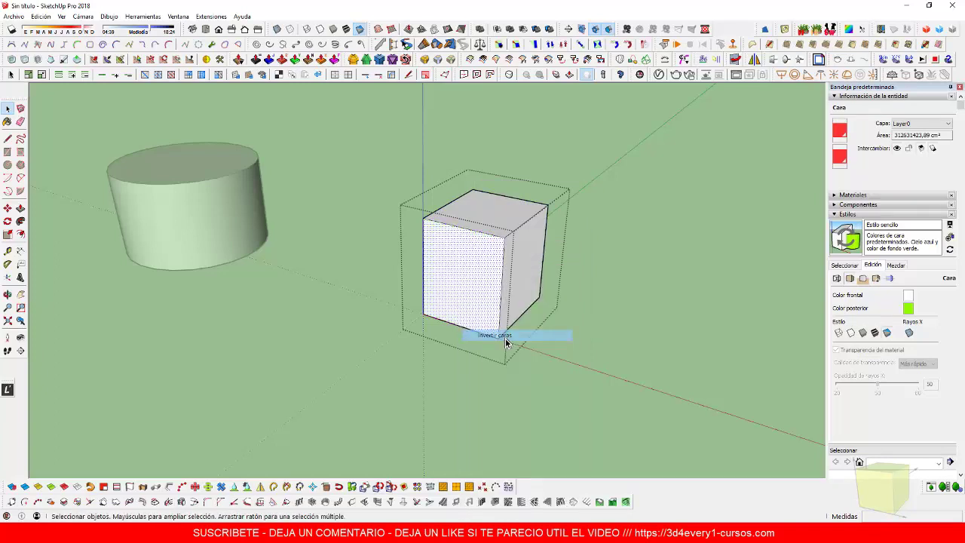
{"action": "left_click", "coordinate": [524, 371]}
{"action": "mouse_move", "coordinate": [523, 370]}
{"action": "middle_mouse_down"}
{"action": "mouse_move", "coordinate": [517, 315]}
{"action": "mouse_move", "coordinate": [505, 311]}
{"action": "mouse_move", "coordinate": [484, 344]}
{"action": "mouse_move", "coordinate": [589, 373]}
{"action": "mouse_move", "coordinate": [287, 273]}
{"action": "mouse_move", "coordinate": [476, 155]}
{"action": "mouse_move", "coordinate": [592, 344]}
{"action": "mouse_move", "coordinate": [543, 366]}
{"action": "mouse_move", "coordinate": [565, 374]}
{"action": "mouse_move", "coordinate": [523, 369]}
{"action": "mouse_move", "coordinate": [509, 379]}
{"action": "mouse_move", "coordinate": [520, 377]}
{"action": "middle_mouse_up"}
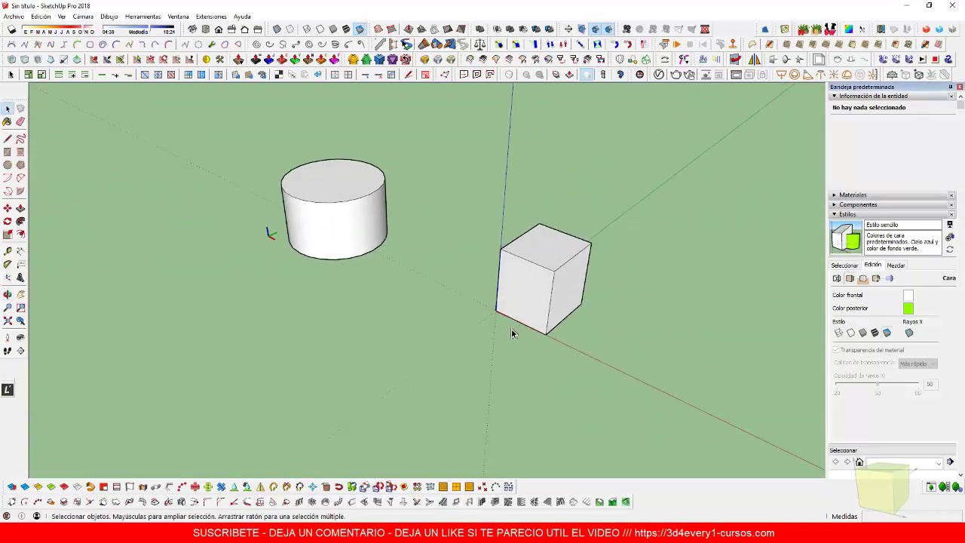
{"action": "middle_click_drag", "start_coordinate": [512, 334], "coordinate": [480, 311]}
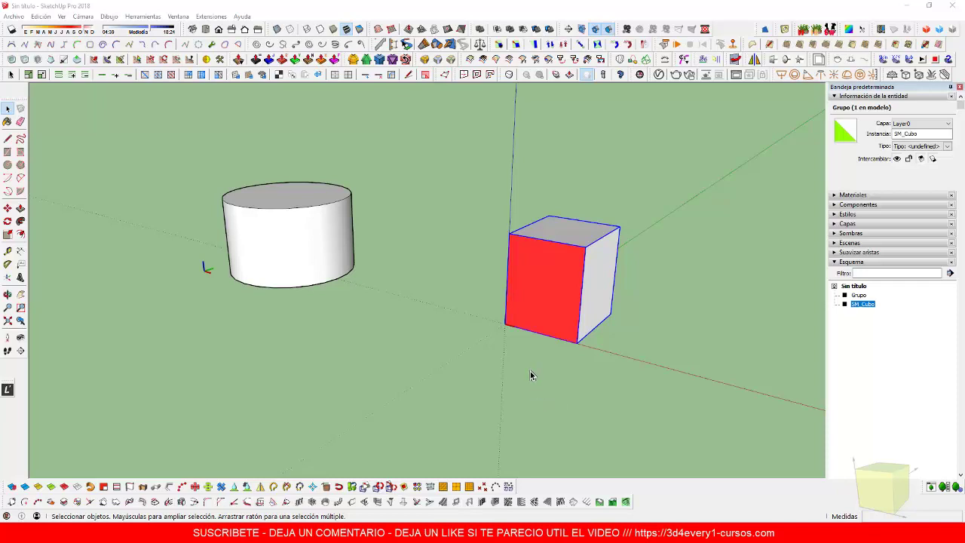
{"action": "scroll", "coordinate": [549, 274], "scroll_direction": "up", "scroll_amount": 3}
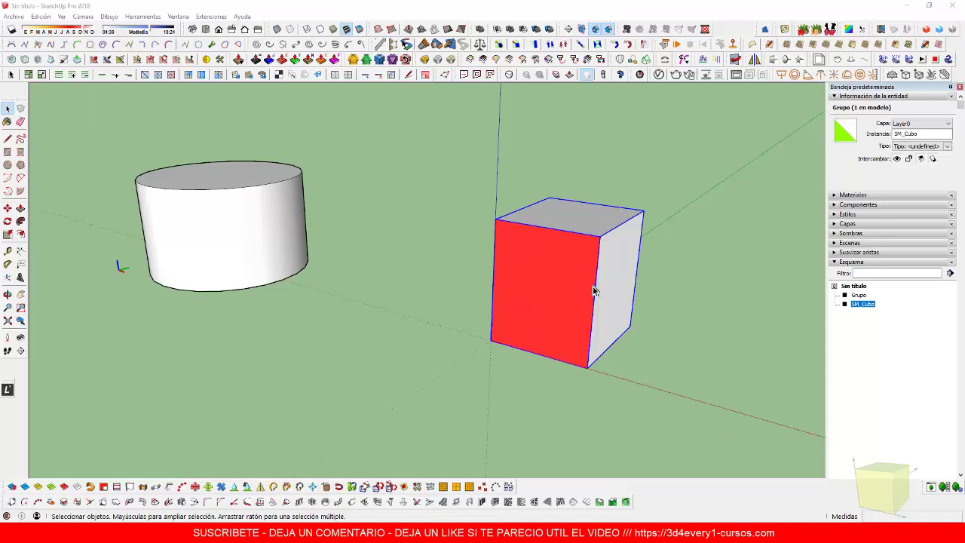
{"action": "scroll", "coordinate": [551, 294], "scroll_direction": "down", "scroll_amount": 1}
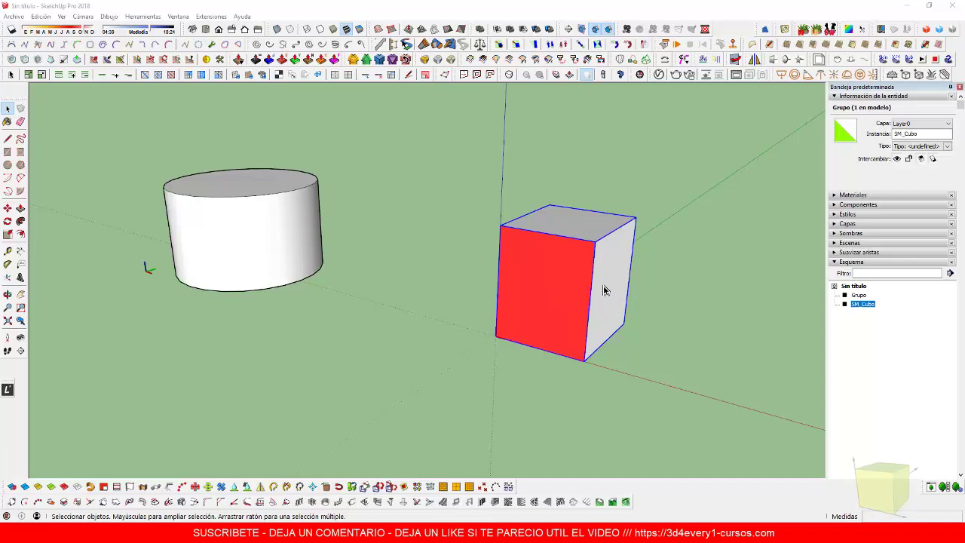
{"action": "scroll", "coordinate": [579, 299], "scroll_direction": "up", "scroll_amount": 5}
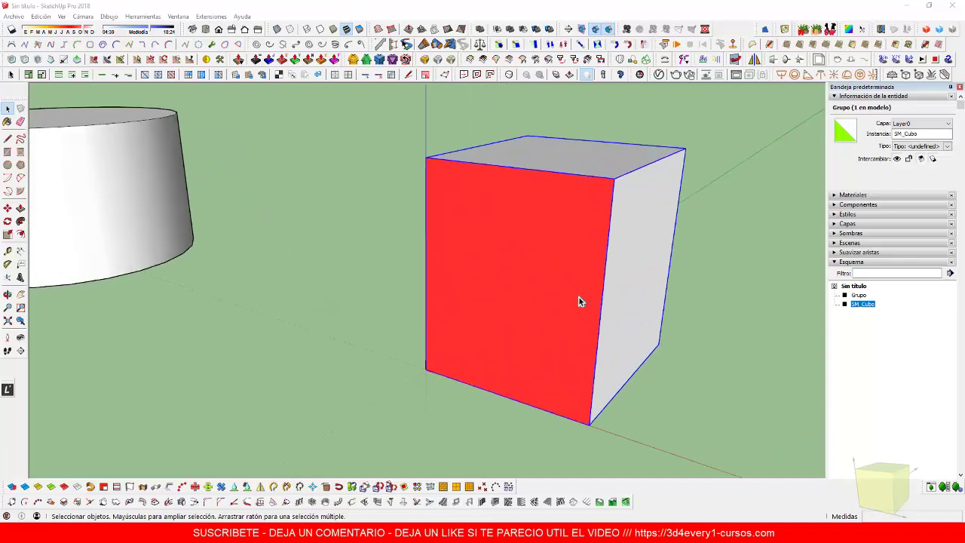
{"action": "scroll", "coordinate": [579, 301], "scroll_direction": "up", "scroll_amount": 1}
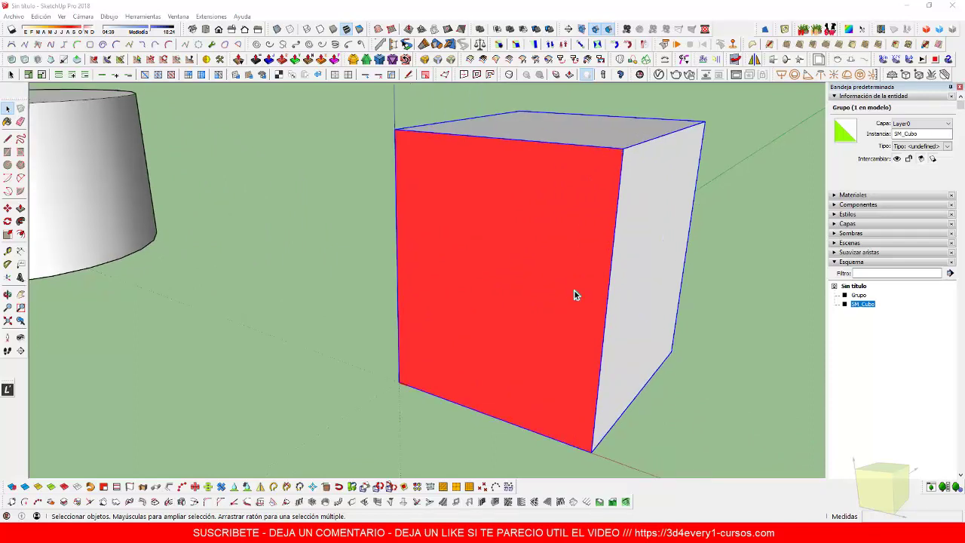
{"action": "scroll", "coordinate": [562, 279], "scroll_direction": "down", "scroll_amount": 7}
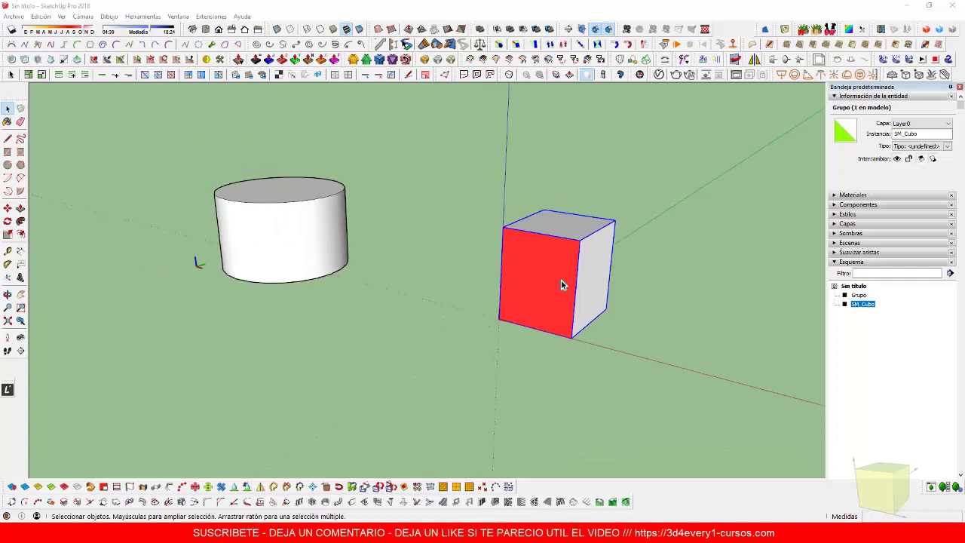
{"action": "scroll", "coordinate": [546, 269], "scroll_direction": "down", "scroll_amount": 7}
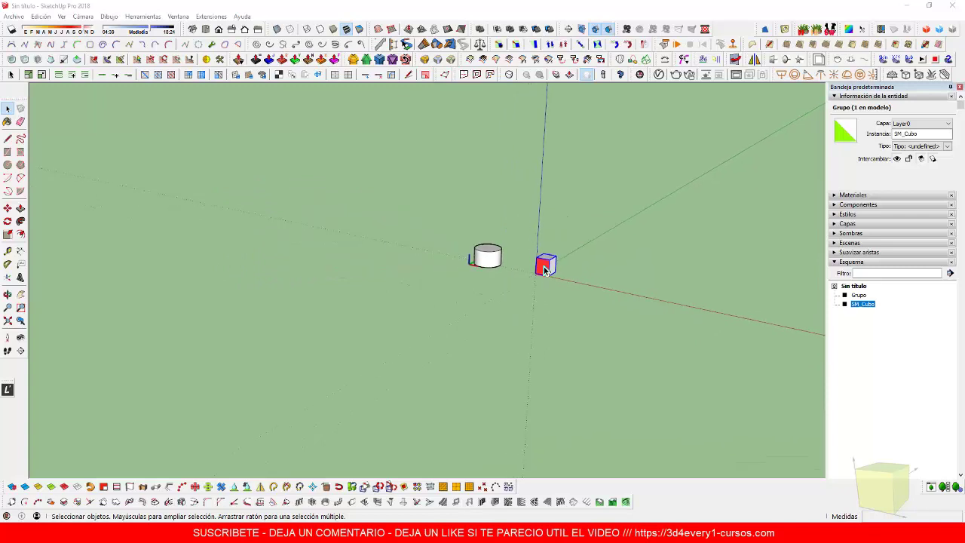
{"action": "scroll", "coordinate": [545, 270], "scroll_direction": "down", "scroll_amount": 1}
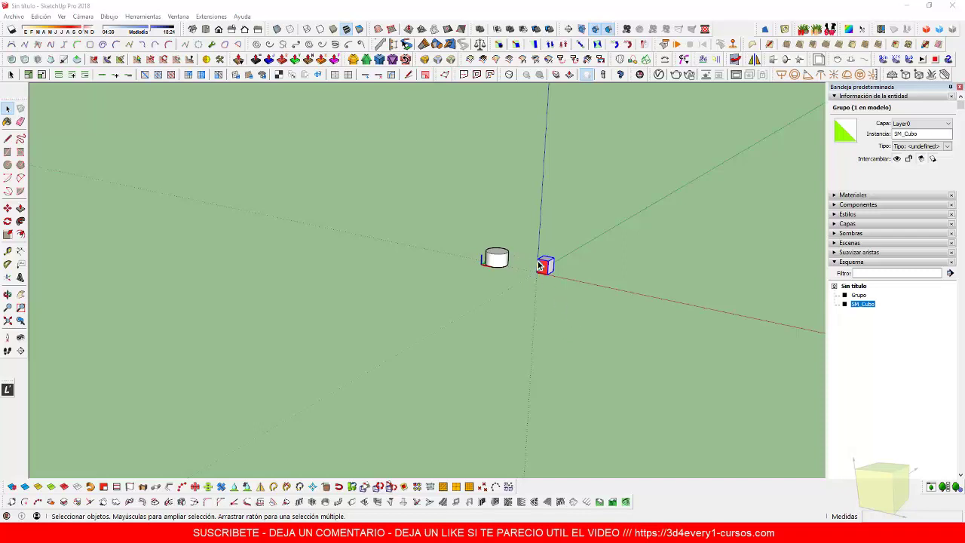
{"action": "scroll", "coordinate": [538, 264], "scroll_direction": "up", "scroll_amount": 2}
{"action": "scroll", "coordinate": [538, 264], "scroll_direction": "up", "scroll_amount": 5}
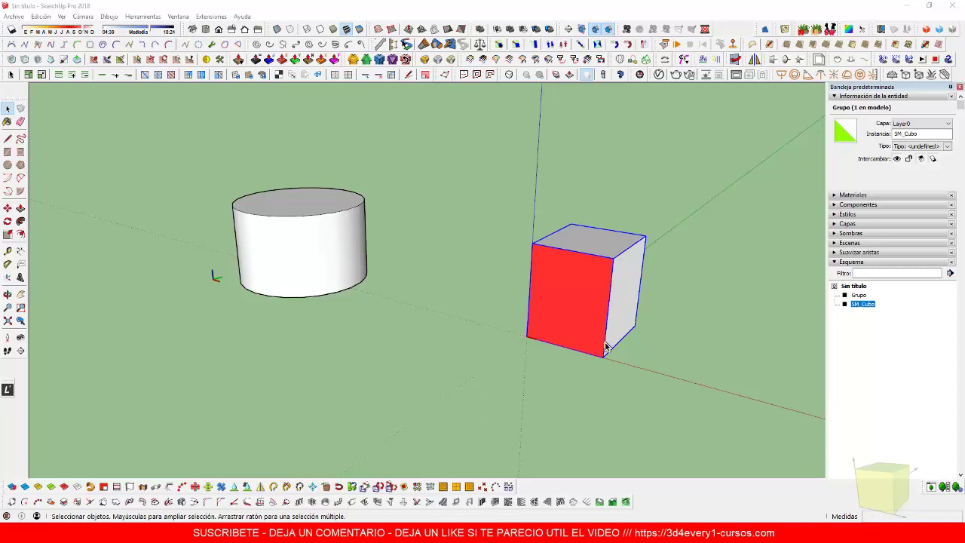
{"action": "scroll", "coordinate": [596, 309], "scroll_direction": "up", "scroll_amount": 2}
{"action": "scroll", "coordinate": [553, 297], "scroll_direction": "down", "scroll_amount": 1}
{"action": "scroll", "coordinate": [554, 296], "scroll_direction": "down", "scroll_amount": 3}
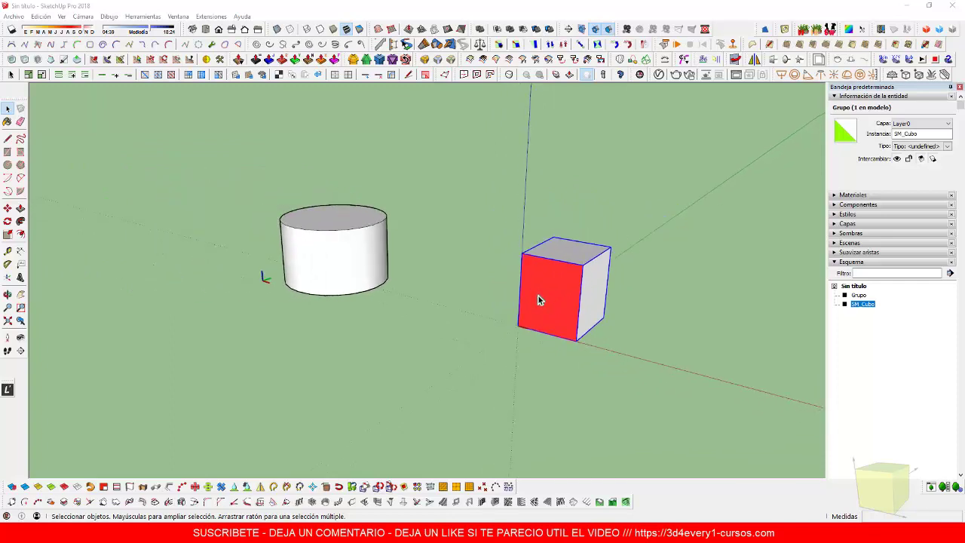
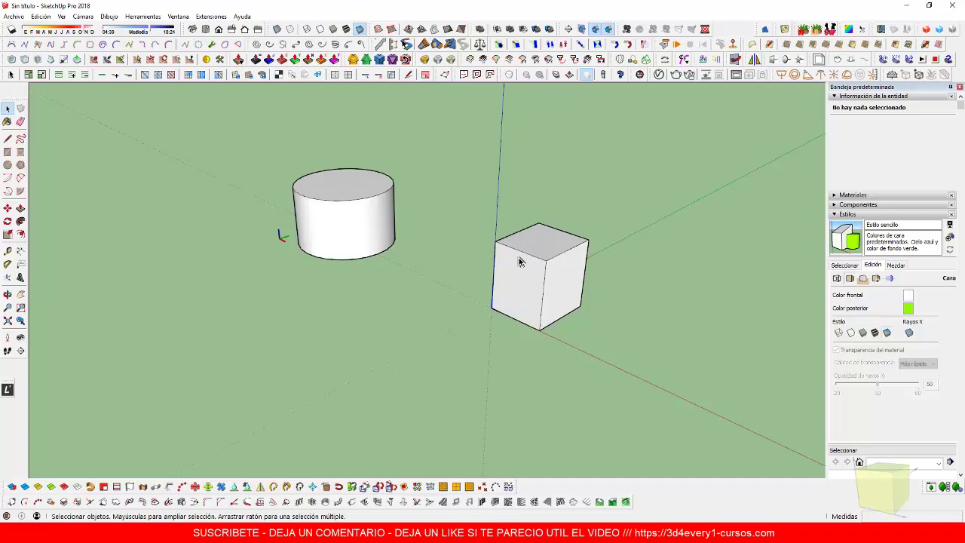
Step: Run Solid Inspector² on the model and check the SM_Cubo group for errors
{"action": "scroll", "coordinate": [527, 279], "scroll_direction": "up", "scroll_amount": 2}
{"action": "left_click_drag", "start_coordinate": [524, 261], "coordinate": [551, 301]}
{"action": "key", "text": "space"}
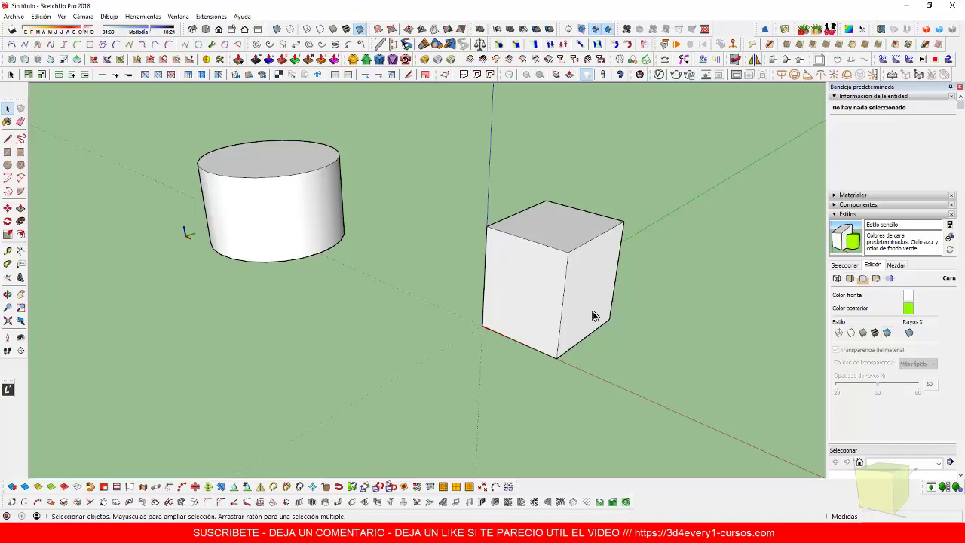
{"action": "left_click", "coordinate": [638, 79]}
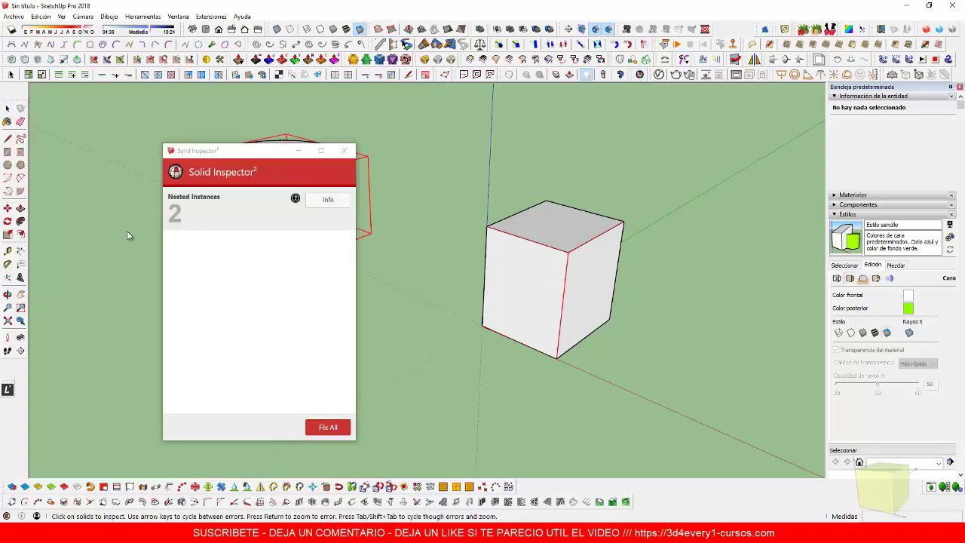
{"action": "left_click", "coordinate": [527, 294]}
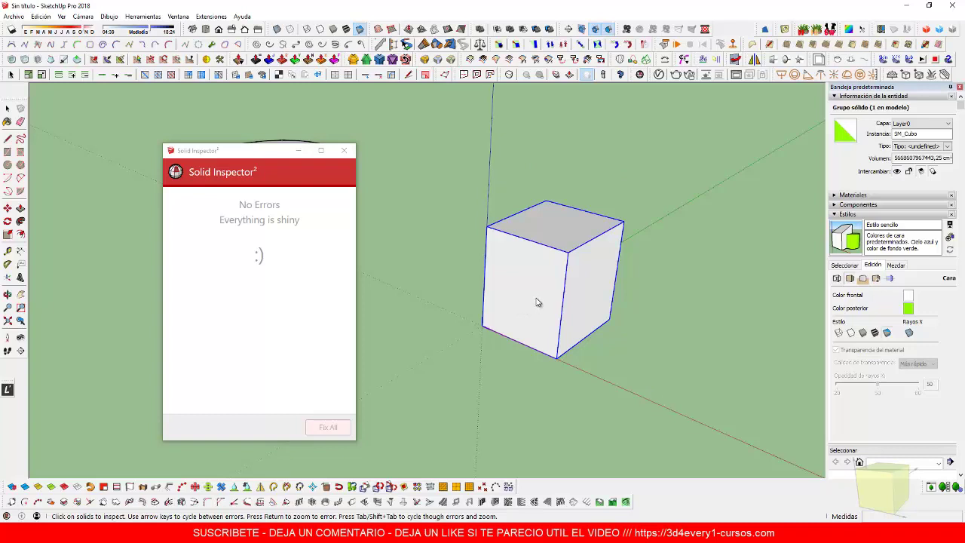
{"action": "key", "text": "space"}
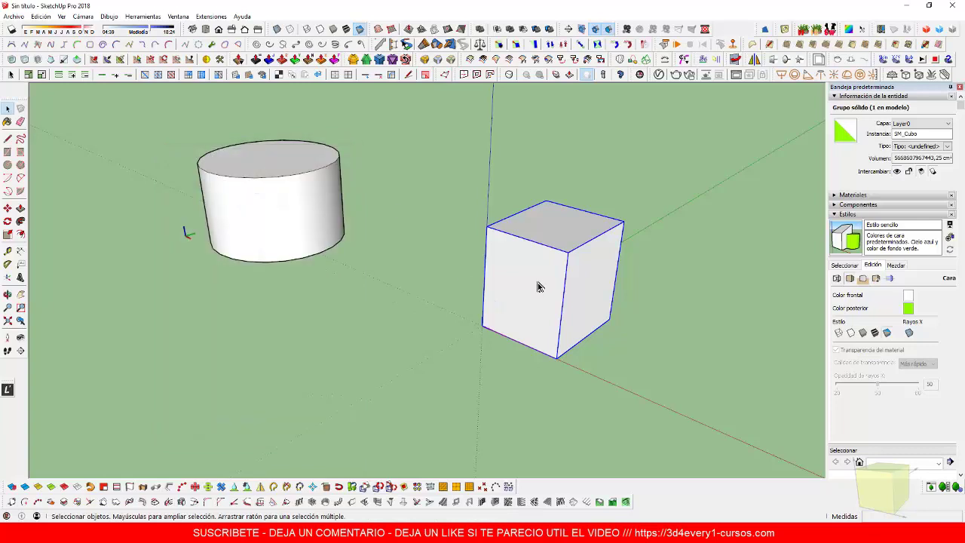
Step: Inside SM_Cubo, copy the box's front face inward along its depth by about 3636.5 cm and again by about 7247.7 cm
{"action": "left_click", "coordinate": [538, 305]}
{"action": "middle_click_drag", "start_coordinate": [536, 306], "coordinate": [514, 311]}
{"action": "left_click", "coordinate": [514, 310]}
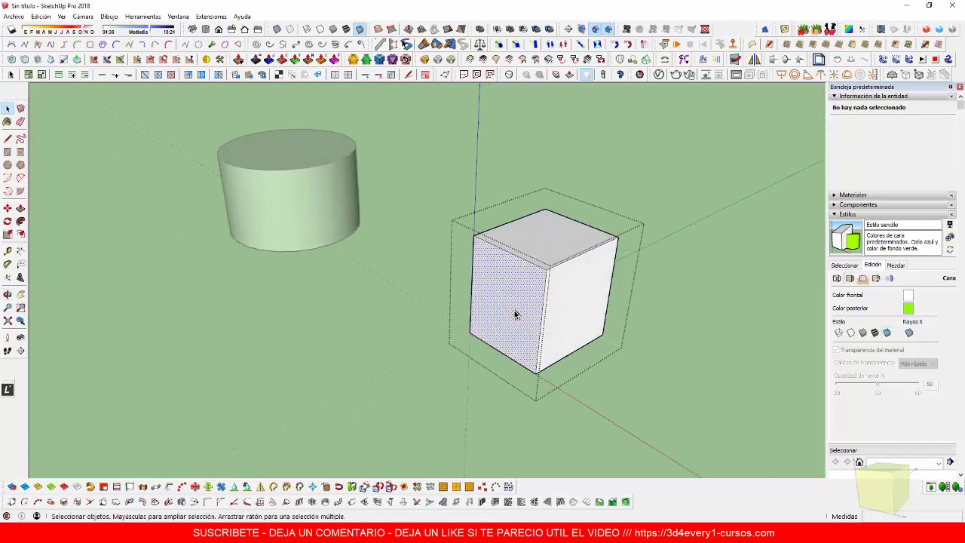
{"action": "scroll", "coordinate": [521, 292], "scroll_direction": "up", "scroll_amount": 1}
{"action": "scroll", "coordinate": [521, 296], "scroll_direction": "up", "scroll_amount": 2}
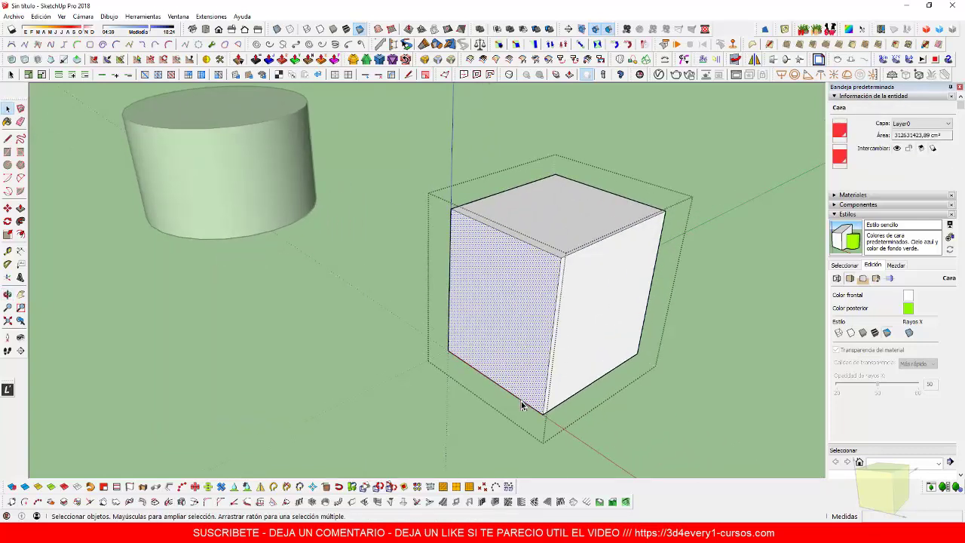
{"action": "key", "text": "m"}
{"action": "key", "text": "ctrl"}
{"action": "left_click", "coordinate": [543, 412]}
{"action": "left_click", "coordinate": [563, 402]}
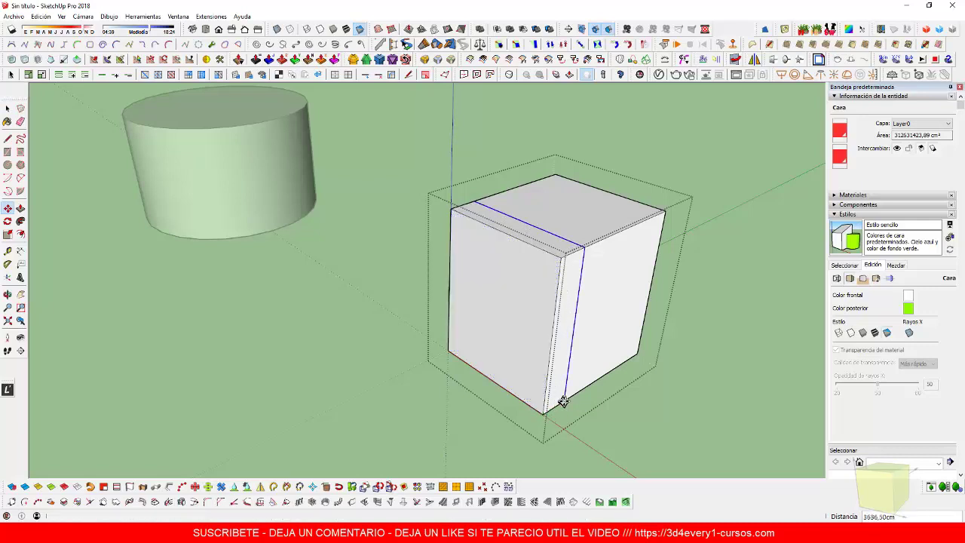
{"action": "left_click", "coordinate": [564, 401]}
{"action": "left_click", "coordinate": [604, 377]}
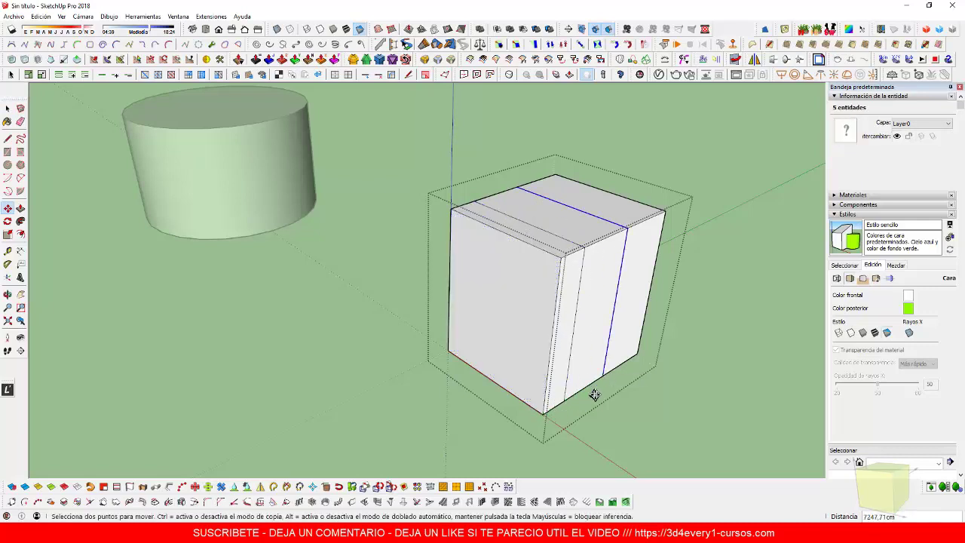
{"action": "key", "text": "space"}
{"action": "left_click", "coordinate": [632, 420]}
Step: Inspect the SM_Cubo group with Solid Inspector², fix its internal faces and close the inspector
{"action": "middle_click_drag", "start_coordinate": [501, 365], "coordinate": [538, 353]}
{"action": "left_click", "coordinate": [538, 292]}
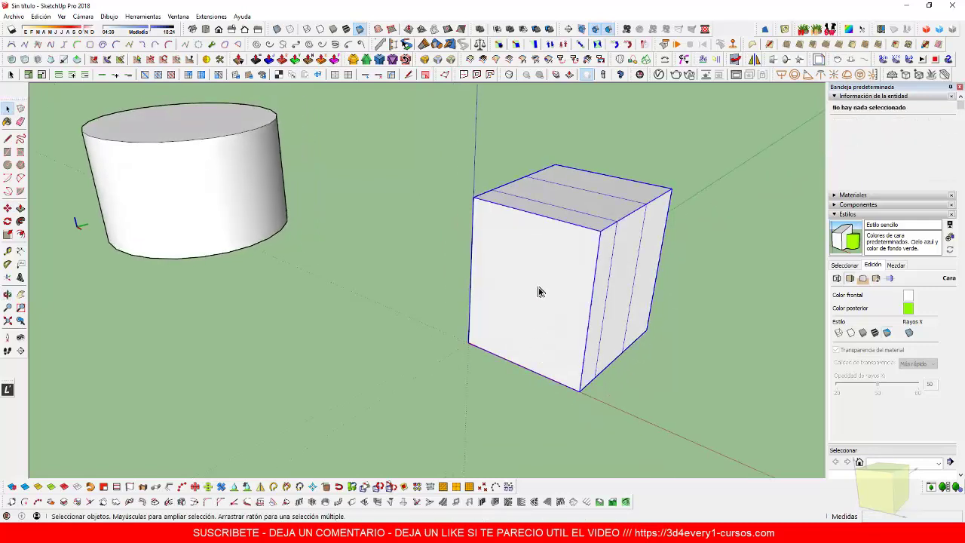
{"action": "left_click", "coordinate": [639, 75]}
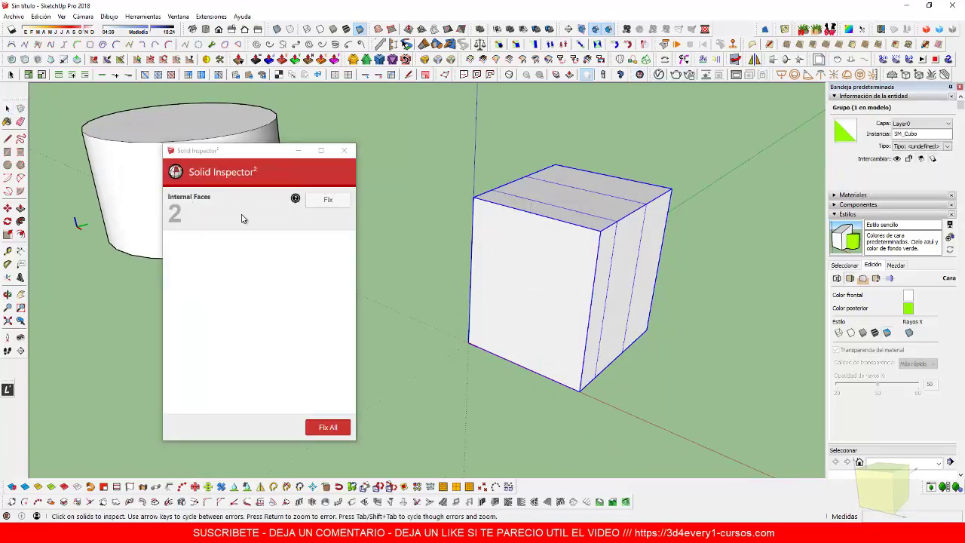
{"action": "left_click", "coordinate": [329, 202]}
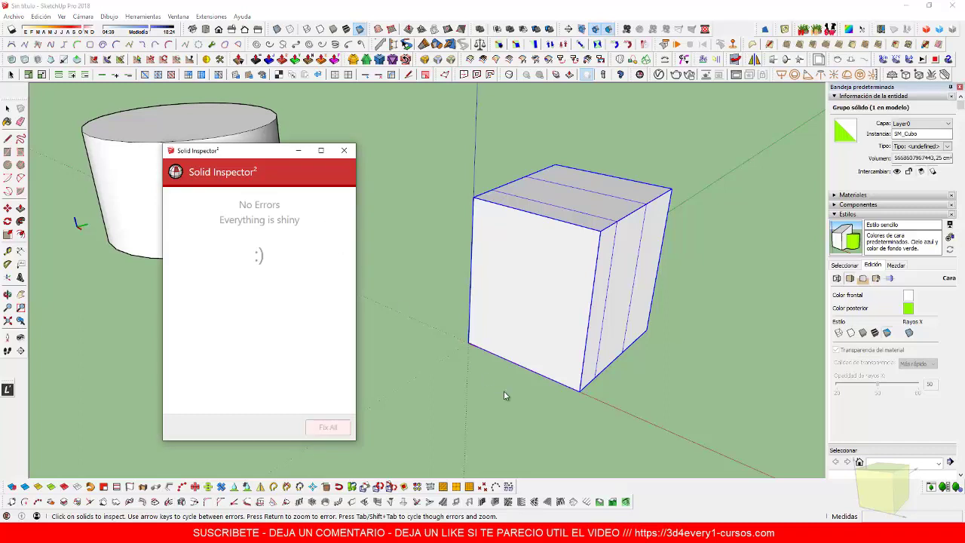
{"action": "left_click", "coordinate": [343, 150]}
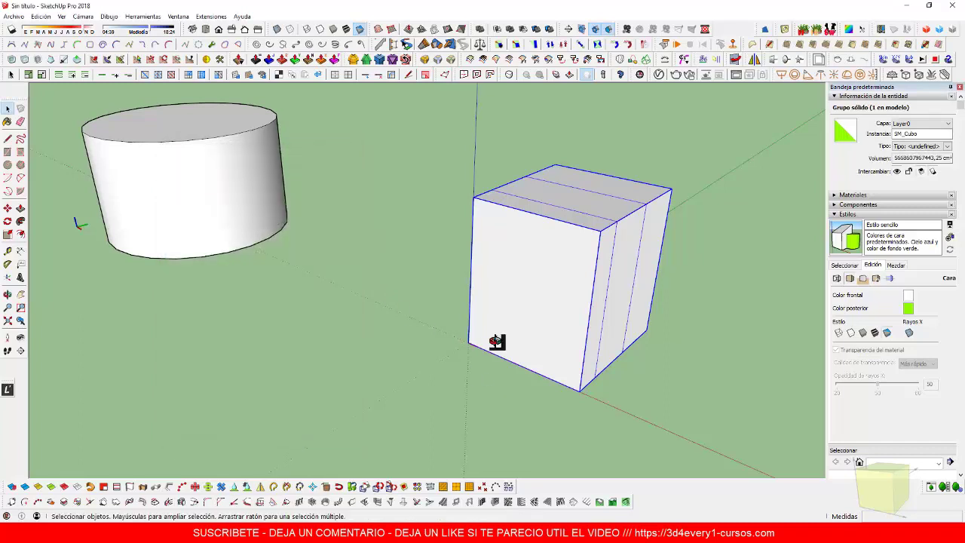
Step: Examine the inside of the box in X-ray display, and restore the opaque display
{"action": "middle_click_drag", "start_coordinate": [498, 339], "coordinate": [434, 338]}
{"action": "scroll", "coordinate": [515, 294], "scroll_direction": "up", "scroll_amount": 4}
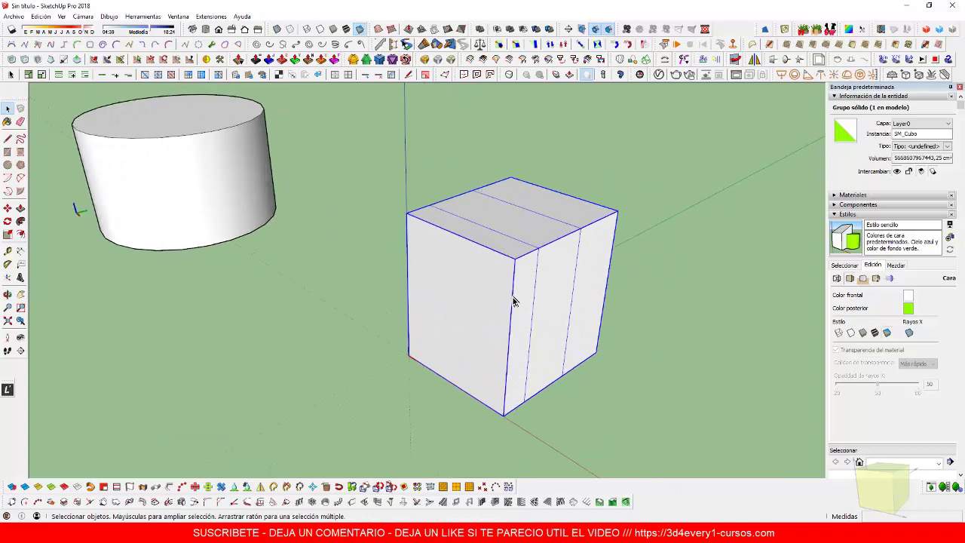
{"action": "key", "text": "x"}
{"action": "middle_click_drag", "start_coordinate": [500, 323], "coordinate": [491, 287]}
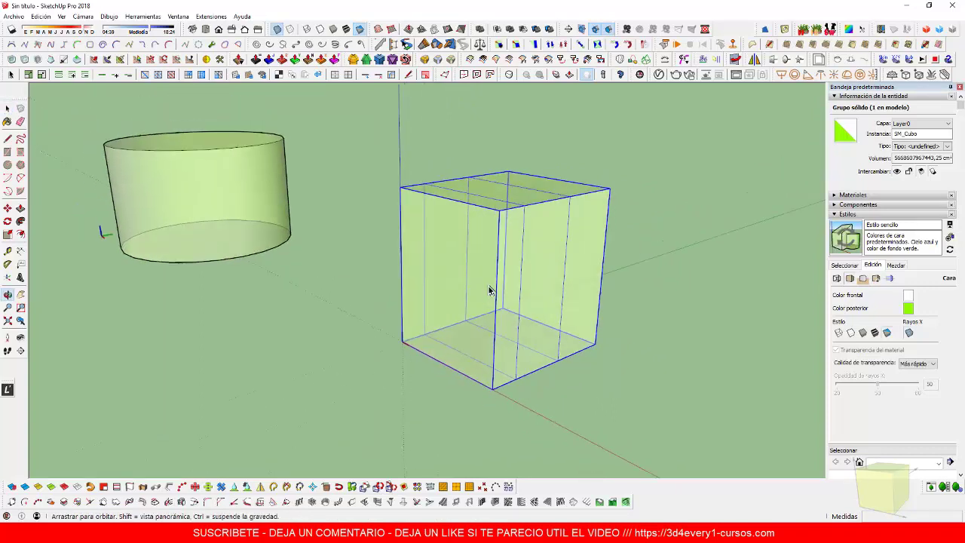
{"action": "scroll", "coordinate": [487, 313], "scroll_direction": "up", "scroll_amount": 2}
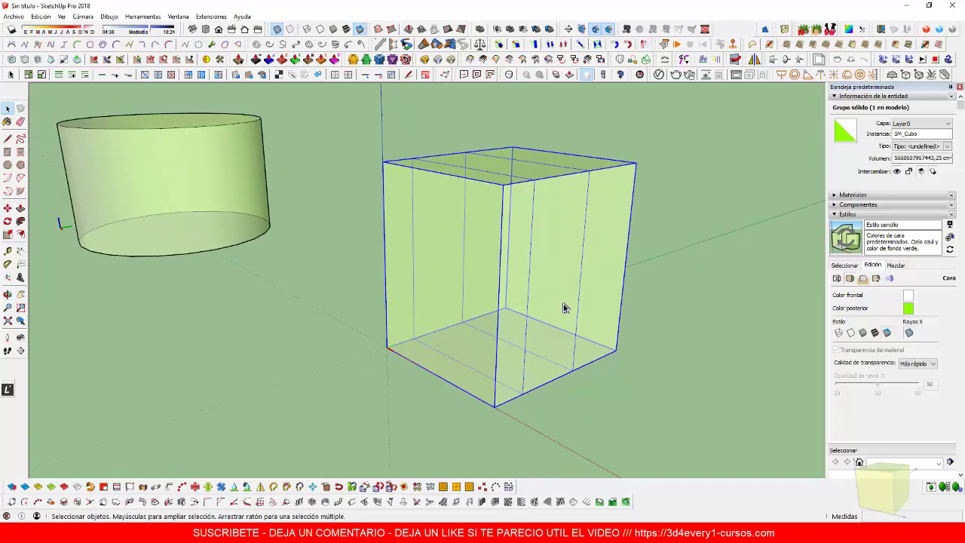
{"action": "scroll", "coordinate": [487, 263], "scroll_direction": "down", "scroll_amount": 4}
{"action": "left_click", "coordinate": [562, 386]}
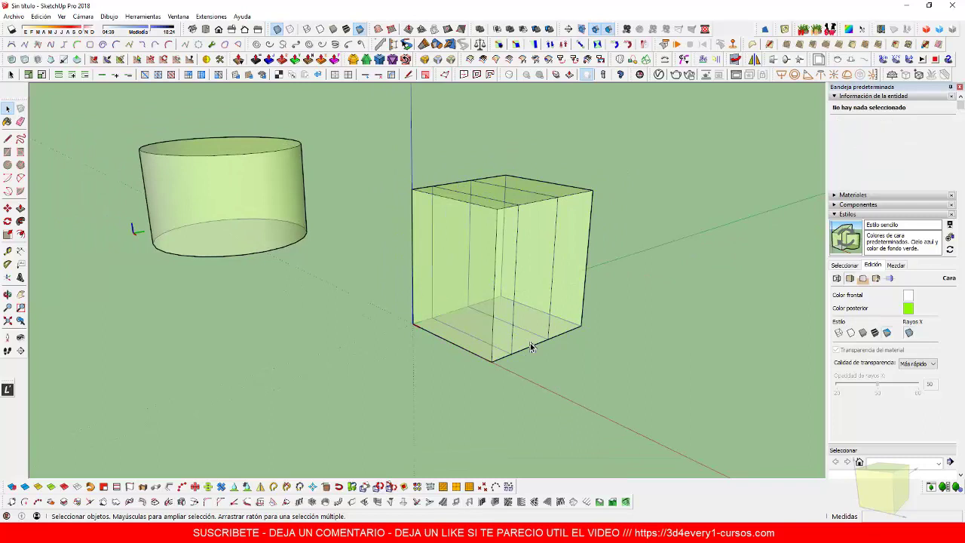
{"action": "key", "text": "x"}
{"action": "middle_click_drag", "start_coordinate": [525, 315], "coordinate": [526, 286]}
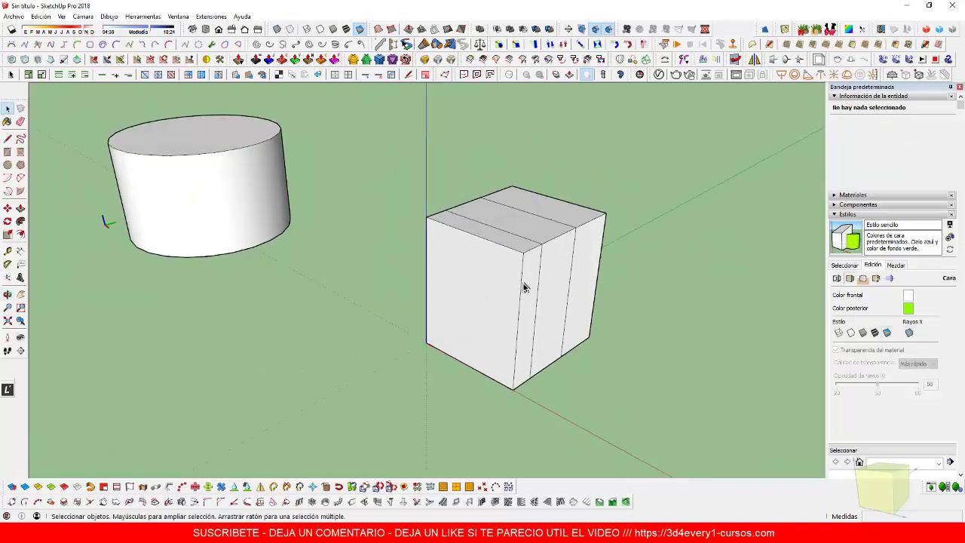
Step: Erase the leftover dividing edges around the box inside the SM_Cubo group and leave the group
{"action": "scroll", "coordinate": [526, 287], "scroll_direction": "up", "scroll_amount": 2}
{"action": "left_click", "coordinate": [545, 289]}
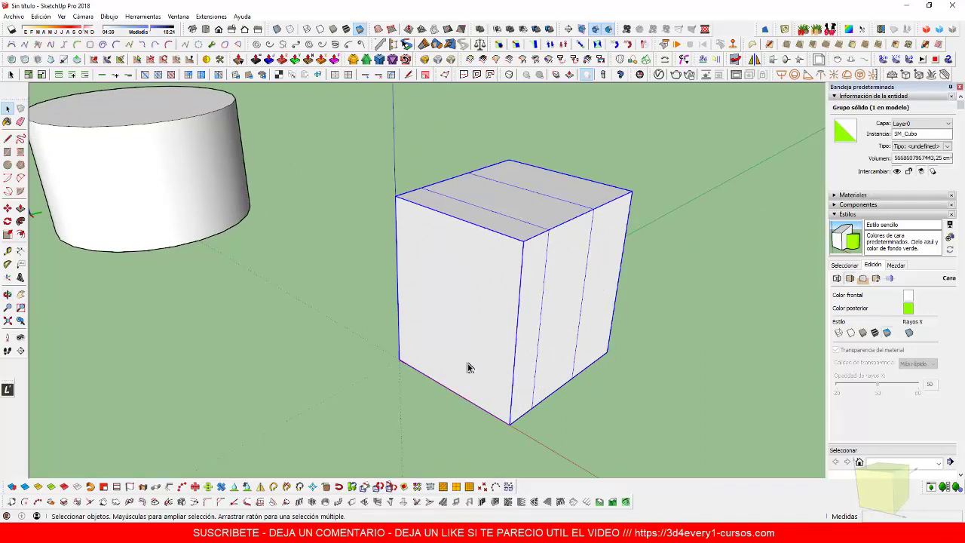
{"action": "scroll", "coordinate": [469, 343], "scroll_direction": "down", "scroll_amount": 2}
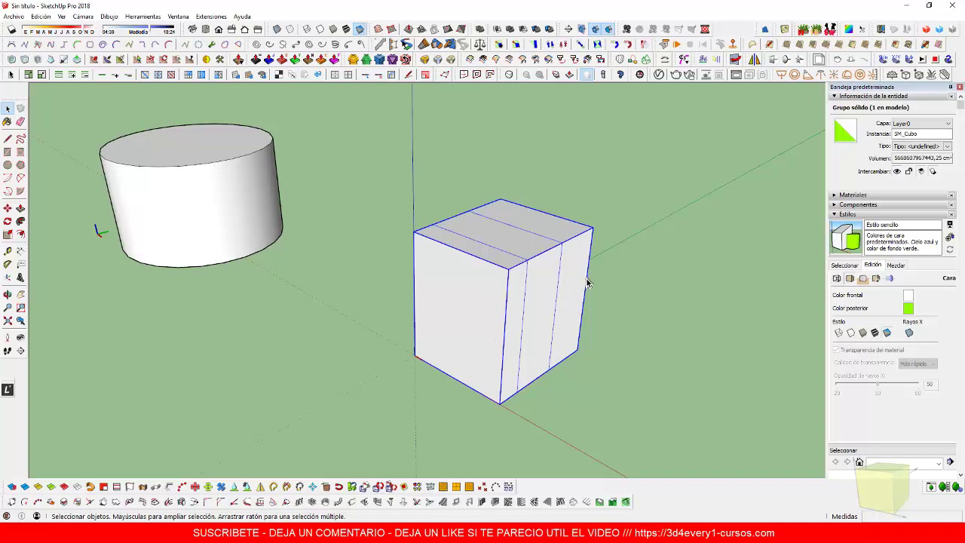
{"action": "double_click", "coordinate": [515, 290]}
{"action": "key", "text": "e"}
{"action": "left_click_drag", "start_coordinate": [521, 277], "coordinate": [567, 269]}
{"action": "left_click_drag", "start_coordinate": [539, 228], "coordinate": [480, 253]}
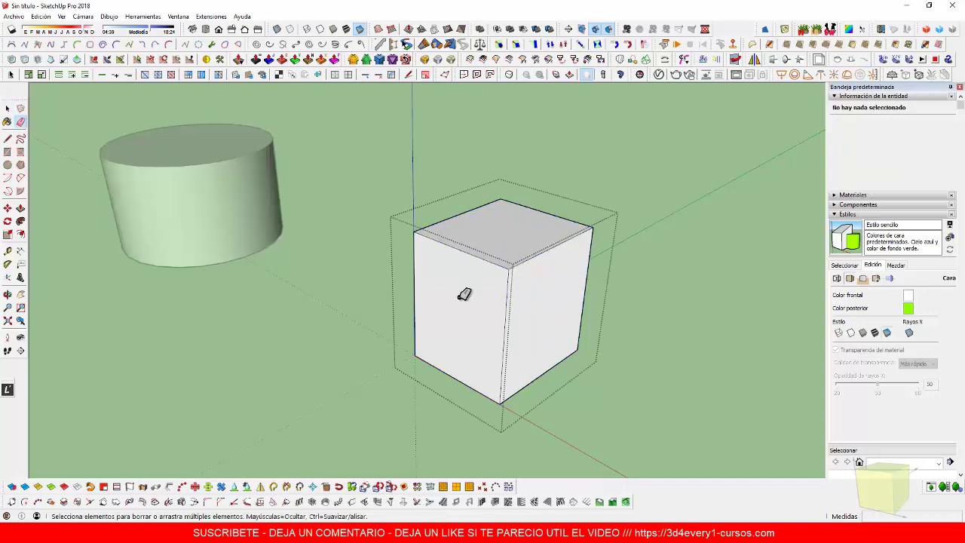
{"action": "middle_click_drag", "start_coordinate": [459, 299], "coordinate": [769, 310]}
{"action": "left_click_drag", "start_coordinate": [518, 244], "coordinate": [505, 222]}
{"action": "middle_click_drag", "start_coordinate": [597, 315], "coordinate": [433, 390]}
{"action": "scroll", "coordinate": [490, 337], "scroll_direction": "up", "scroll_amount": 3}
{"action": "scroll", "coordinate": [493, 362], "scroll_direction": "down", "scroll_amount": 1}
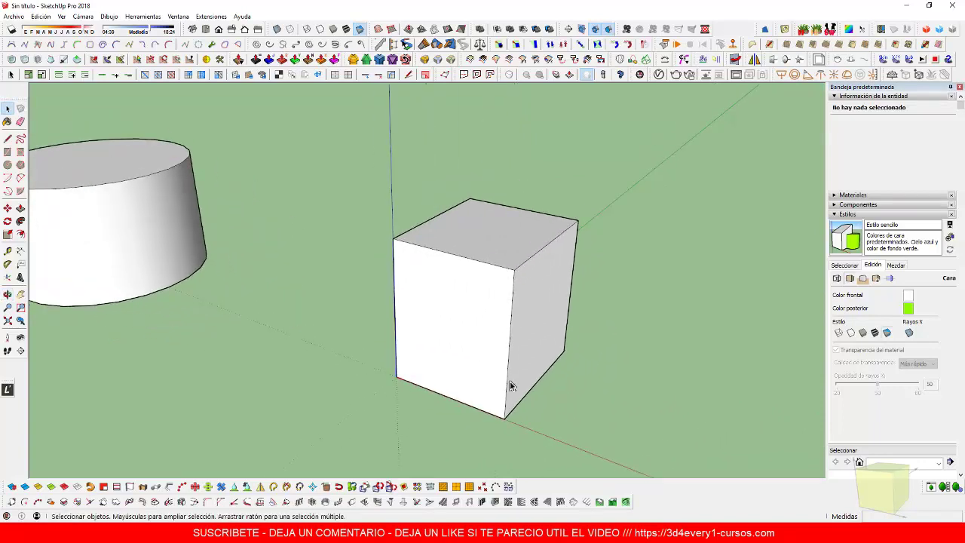
Step: Open the SM_Cubo group and delete the box's rear face, opposite the side lying on the red axis
{"action": "middle_click_drag", "start_coordinate": [530, 387], "coordinate": [366, 373]}
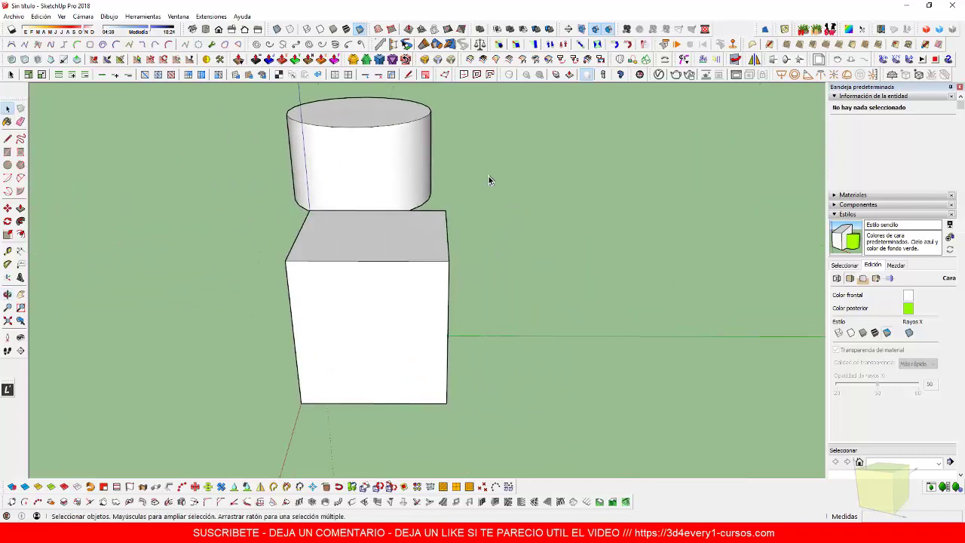
{"action": "middle_click_drag", "start_coordinate": [490, 424], "coordinate": [312, 400]}
{"action": "left_click", "coordinate": [345, 291]}
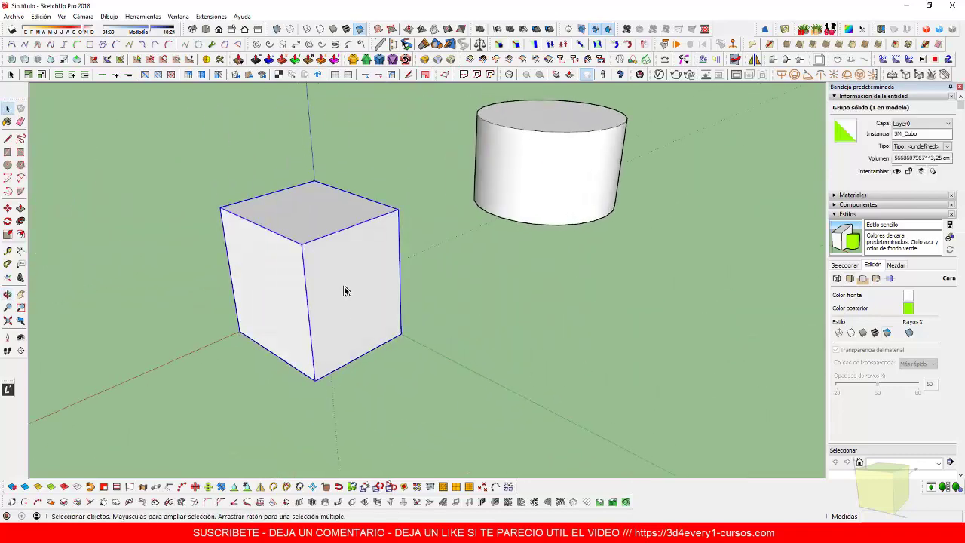
{"action": "double_click", "coordinate": [347, 293]}
{"action": "left_click", "coordinate": [353, 297]}
{"action": "key", "text": "Delete"}
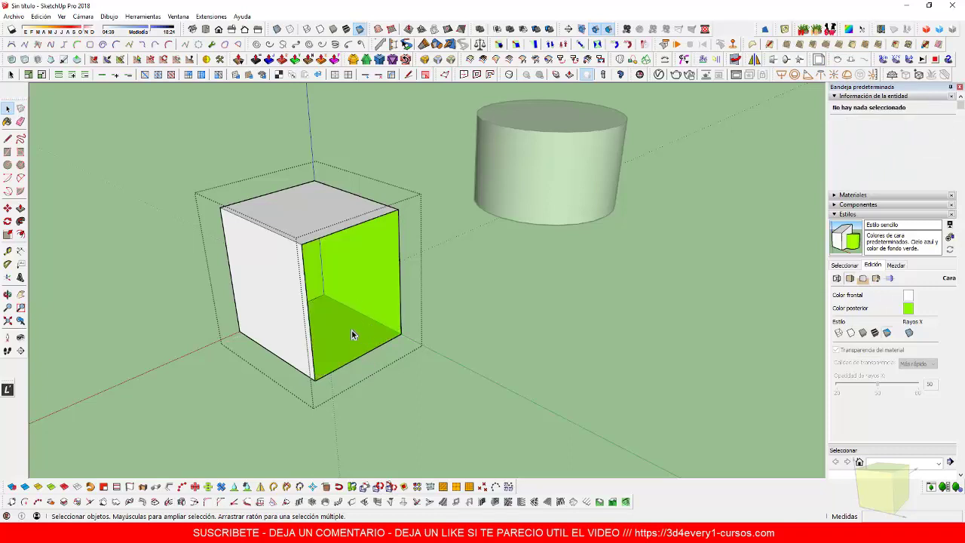
Step: Erase the lower edge of the box's open rear side inside the SM_Cubo group, removing the bottom face with it
{"action": "key", "text": "e"}
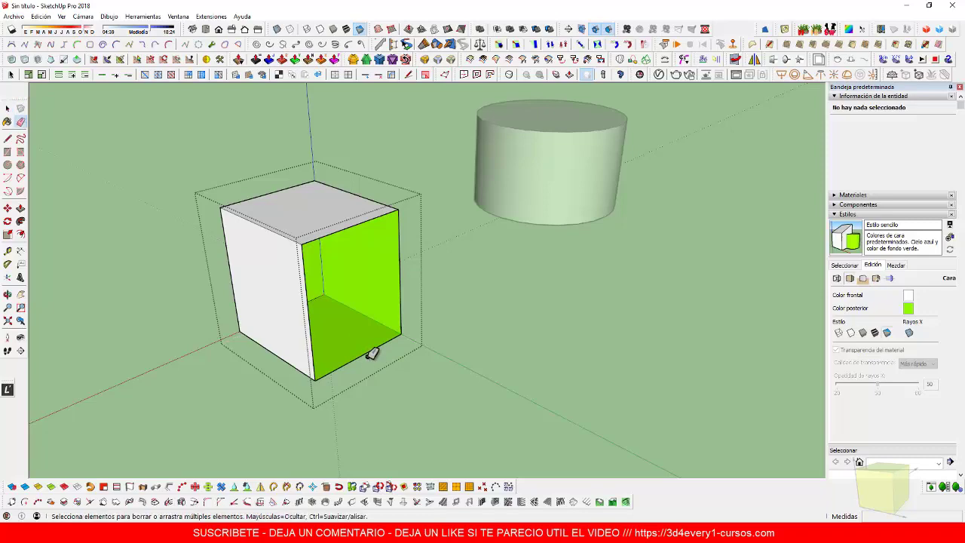
{"action": "left_click", "coordinate": [362, 339]}
Step: Draw a loose line from the box's top corner outward along the red axis, plus a connected line about 19568 cm straight down
{"action": "mouse_move", "coordinate": [362, 345]}
{"action": "middle_mouse_down"}
{"action": "mouse_move", "coordinate": [565, 345]}
{"action": "mouse_move", "coordinate": [582, 370]}
{"action": "mouse_move", "coordinate": [665, 279]}
{"action": "middle_mouse_up"}
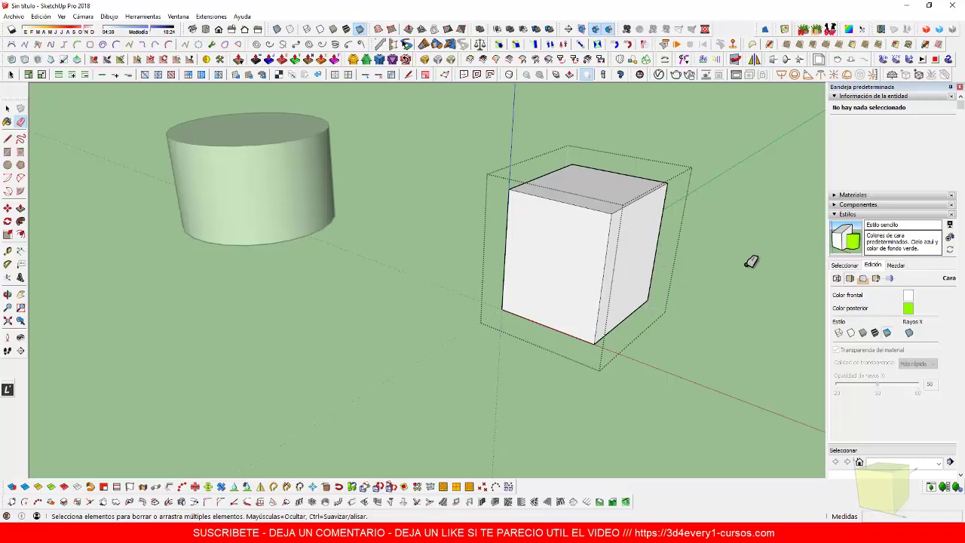
{"action": "middle_click_drag", "start_coordinate": [752, 263], "coordinate": [705, 255]}
{"action": "middle_click_drag", "start_coordinate": [651, 269], "coordinate": [642, 334]}
{"action": "key", "text": "l"}
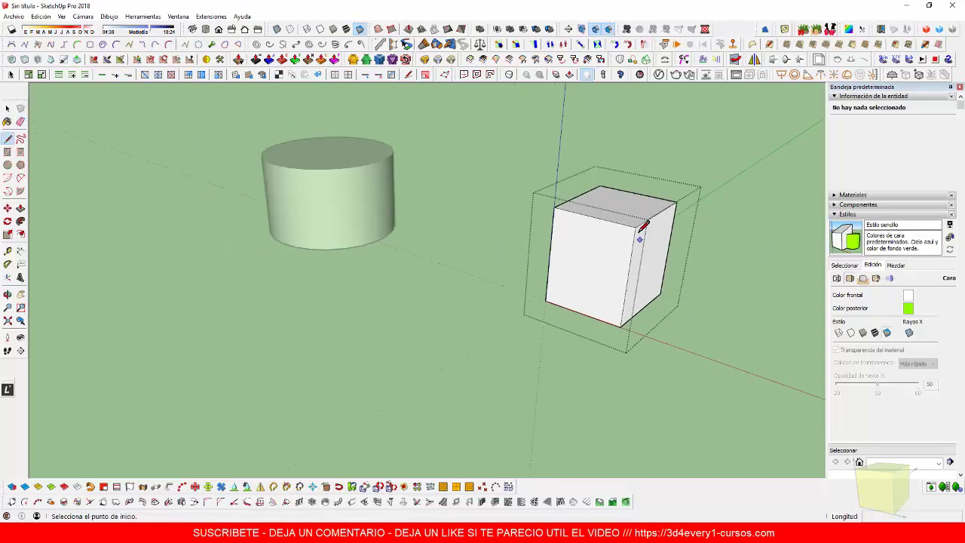
{"action": "left_click", "coordinate": [635, 226]}
{"action": "left_click", "coordinate": [799, 268]}
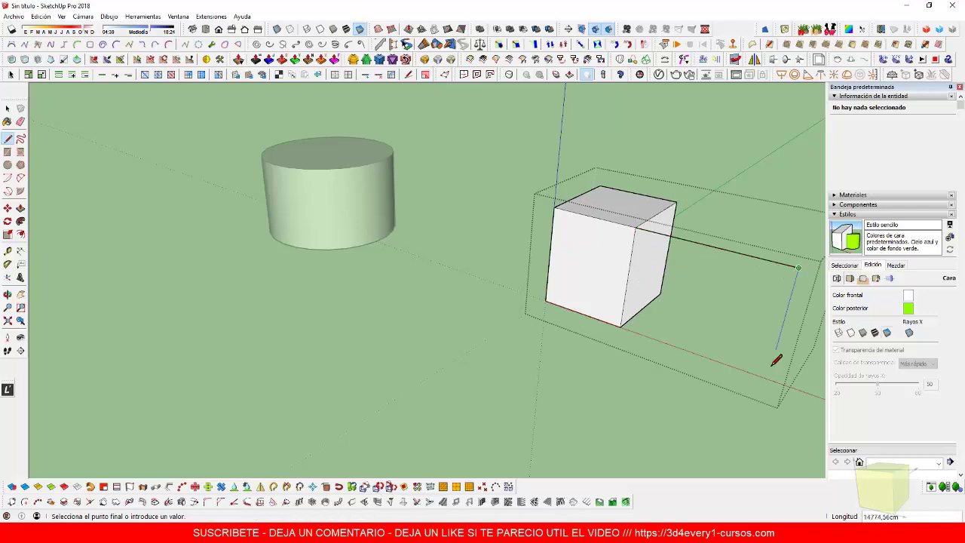
{"action": "left_click", "coordinate": [779, 375]}
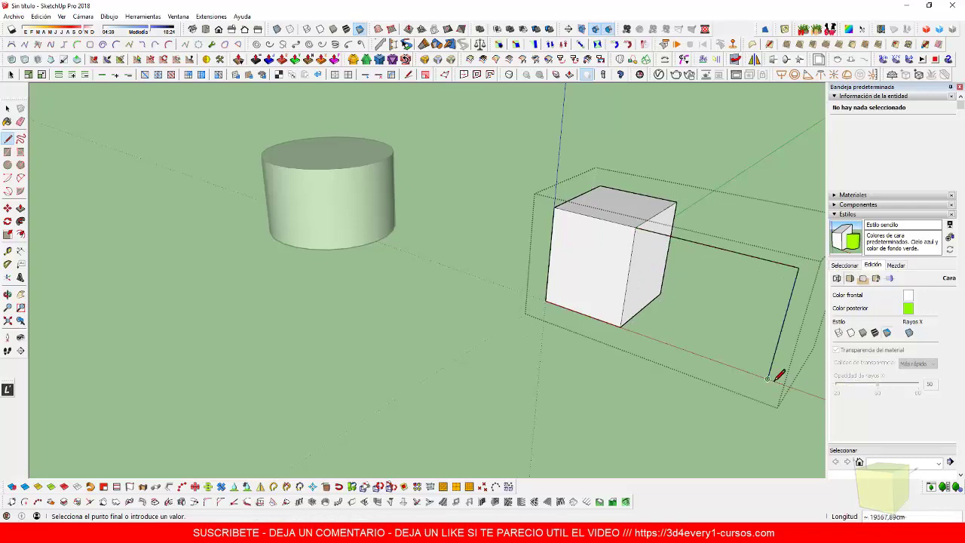
{"action": "key", "text": "Escape"}
Step: Remove the box's side face pointing toward the loose lines by erasing one of its edges, and leave the group
{"action": "middle_click_drag", "start_coordinate": [745, 351], "coordinate": [551, 319]}
{"action": "key", "text": "space"}
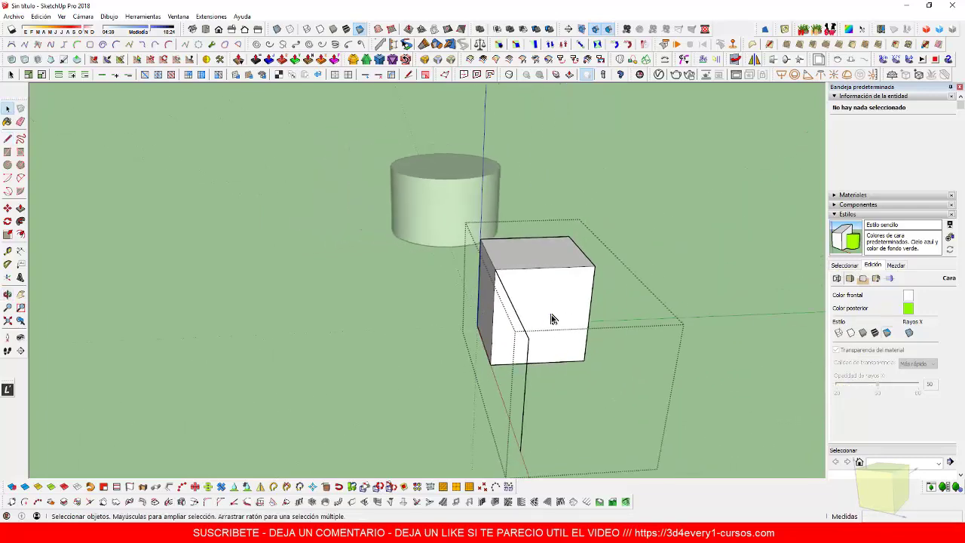
{"action": "left_click", "coordinate": [554, 320]}
{"action": "key", "text": "e"}
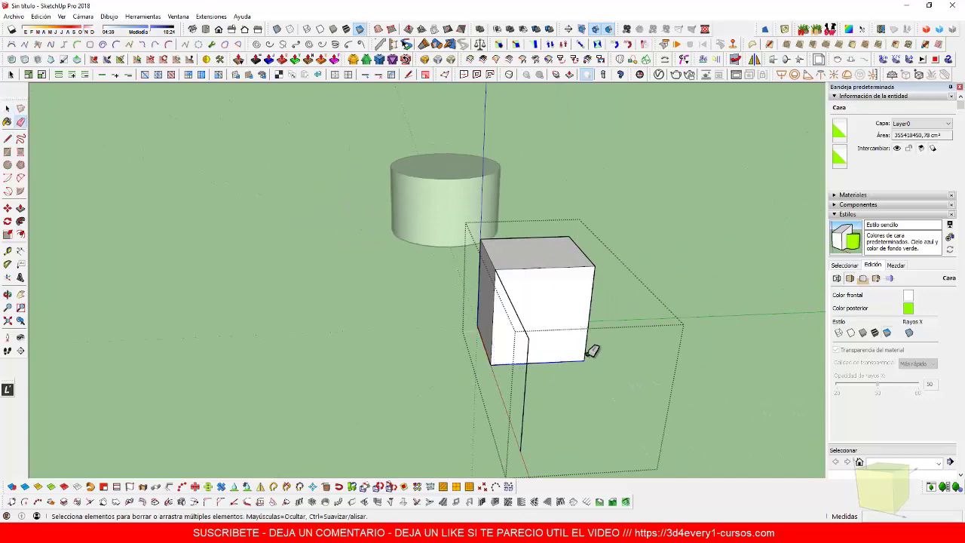
{"action": "left_click", "coordinate": [610, 340]}
{"action": "mouse_move", "coordinate": [610, 340]}
{"action": "middle_mouse_down"}
{"action": "mouse_move", "coordinate": [690, 340]}
{"action": "mouse_move", "coordinate": [497, 319]}
{"action": "mouse_move", "coordinate": [593, 294]}
{"action": "mouse_move", "coordinate": [543, 306]}
{"action": "mouse_move", "coordinate": [582, 327]}
{"action": "middle_mouse_up"}
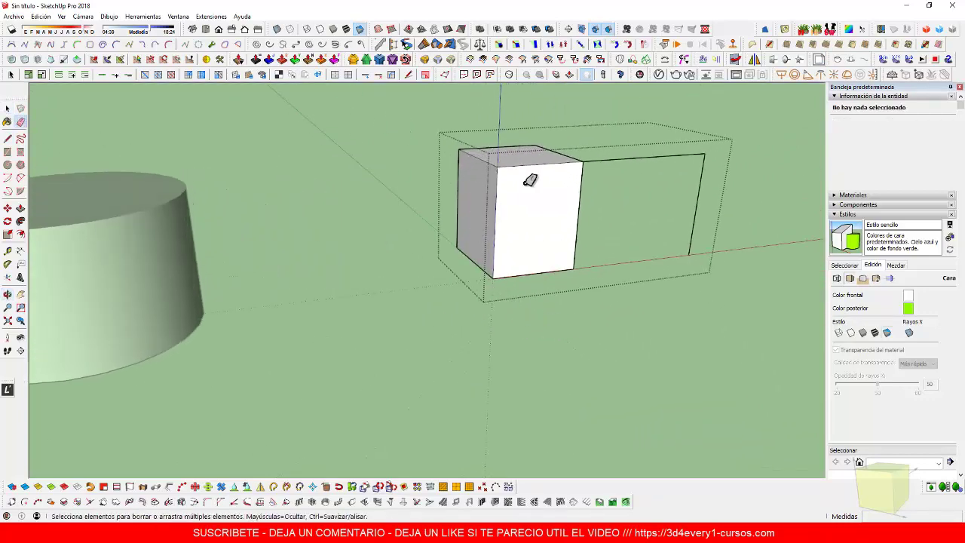
{"action": "key", "text": "space"}
{"action": "middle_click_drag", "start_coordinate": [554, 313], "coordinate": [493, 384]}
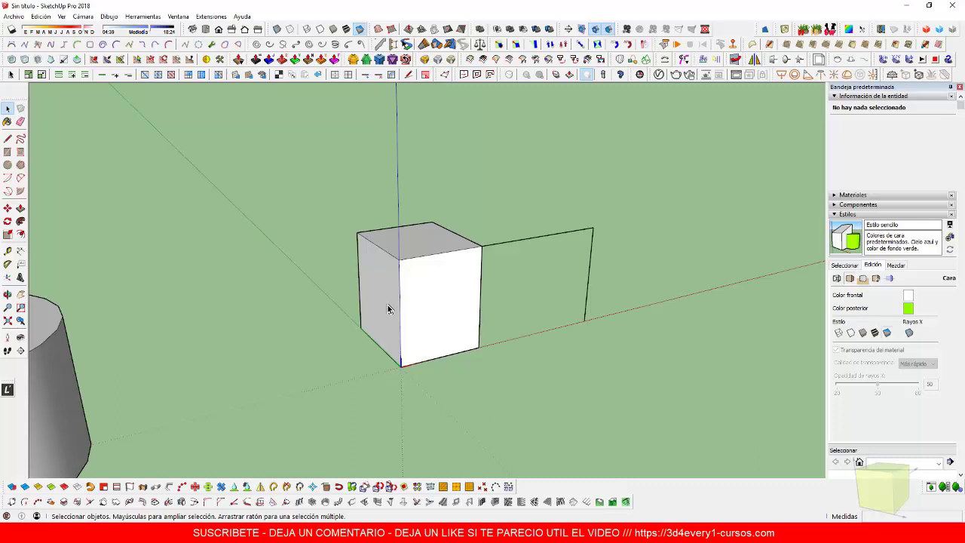
Step: Examine the incomplete box and its loose lines from the closed front and the open rear
{"action": "scroll", "coordinate": [422, 306], "scroll_direction": "down", "scroll_amount": 2}
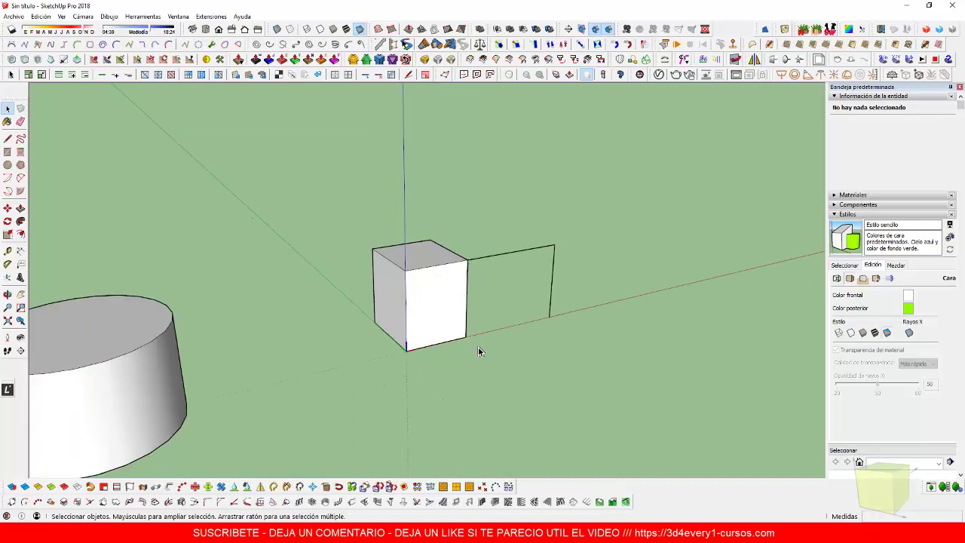
{"action": "middle_click_drag", "start_coordinate": [525, 352], "coordinate": [384, 351]}
{"action": "scroll", "coordinate": [563, 379], "scroll_direction": "up", "scroll_amount": 2}
{"action": "middle_click_drag", "start_coordinate": [562, 375], "coordinate": [416, 317]}
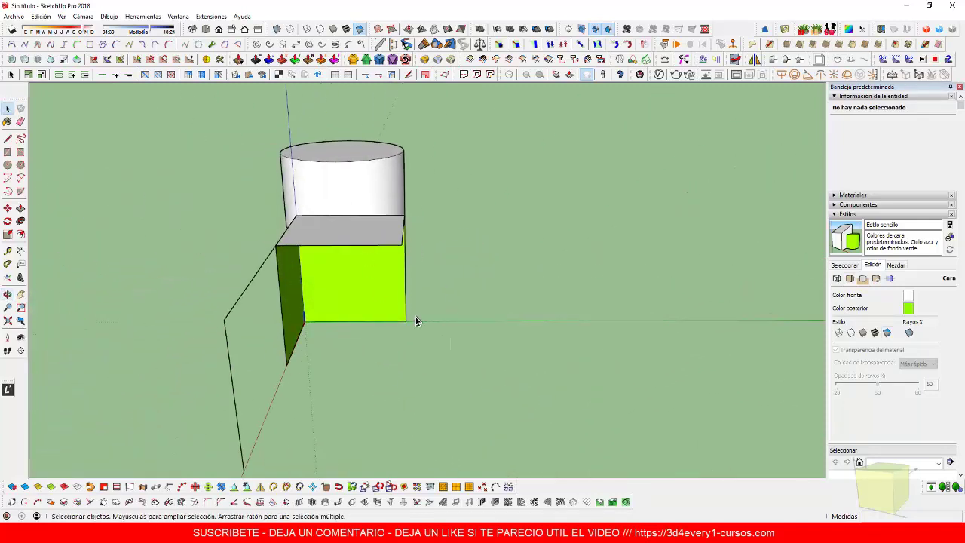
{"action": "scroll", "coordinate": [349, 344], "scroll_direction": "down", "scroll_amount": 2}
{"action": "middle_click_drag", "start_coordinate": [342, 345], "coordinate": [614, 338]}
{"action": "scroll", "coordinate": [566, 291], "scroll_direction": "up", "scroll_amount": 4}
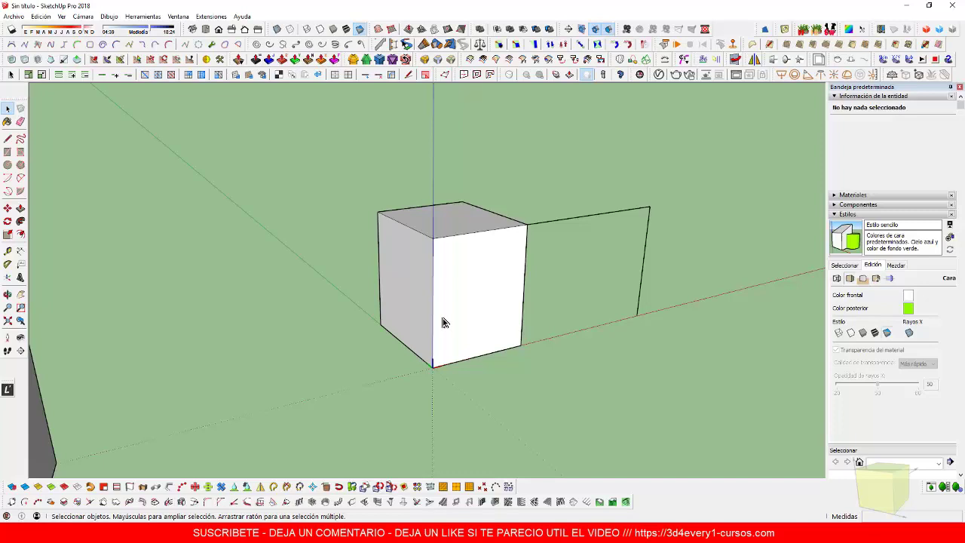
{"action": "scroll", "coordinate": [445, 319], "scroll_direction": "down", "scroll_amount": 2}
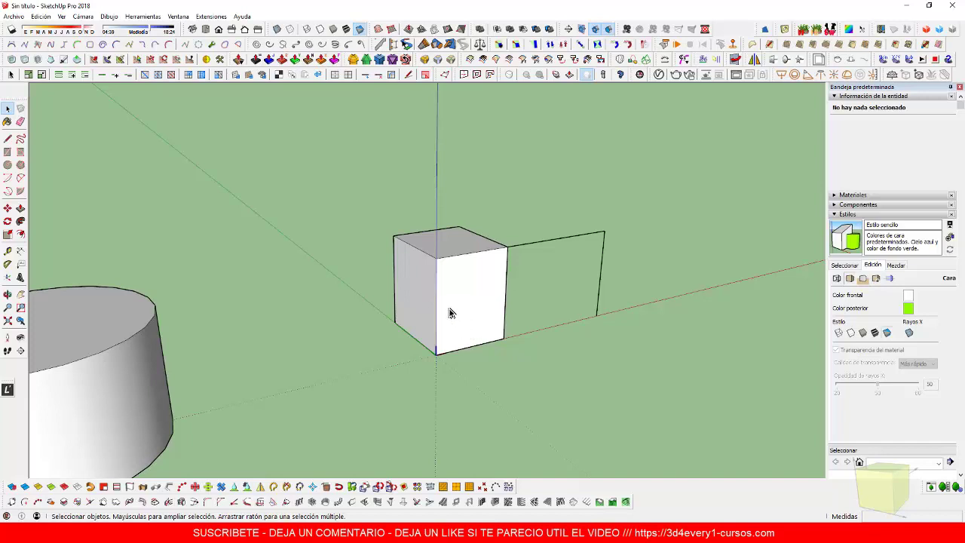
{"action": "middle_click_drag", "start_coordinate": [451, 312], "coordinate": [497, 340]}
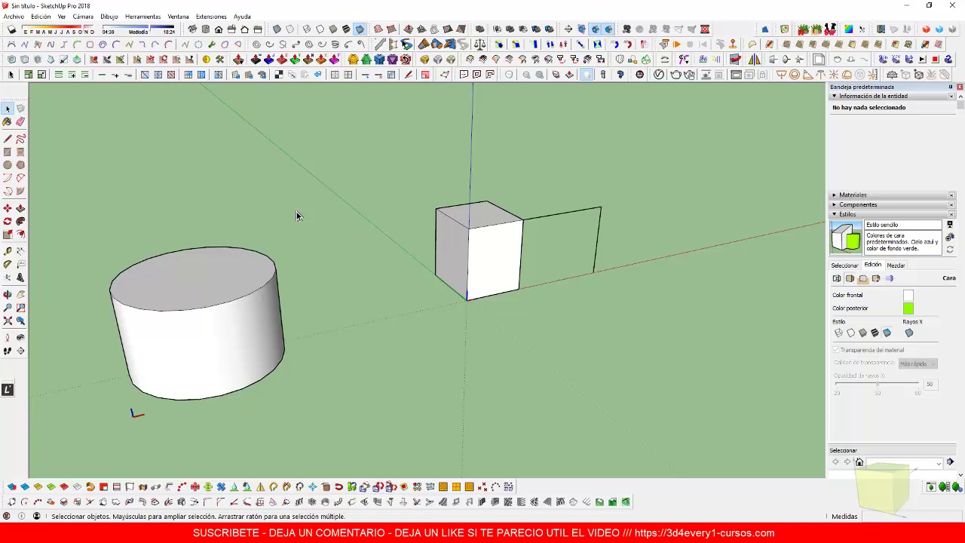
{"action": "scroll", "coordinate": [296, 216], "scroll_direction": "down", "scroll_amount": 2}
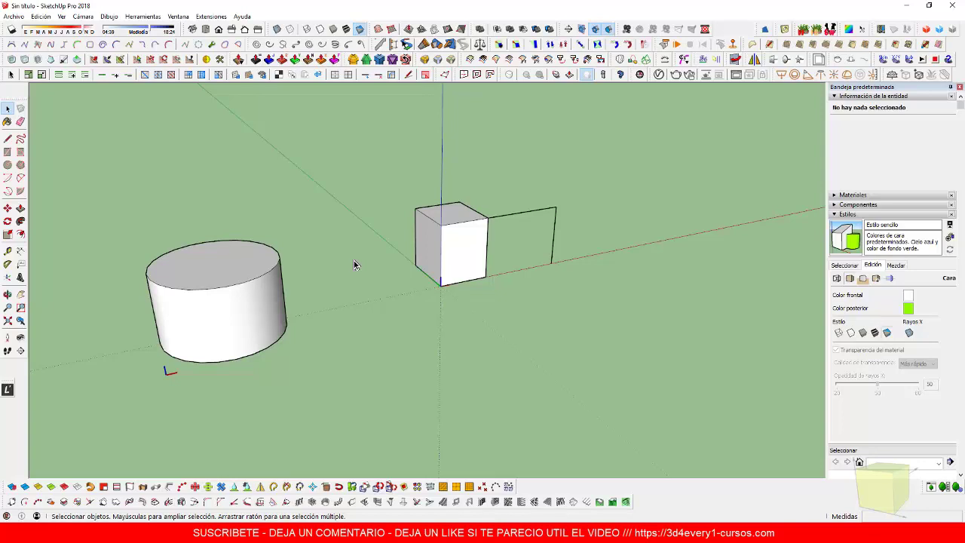
{"action": "middle_click_drag", "start_coordinate": [394, 297], "coordinate": [399, 292]}
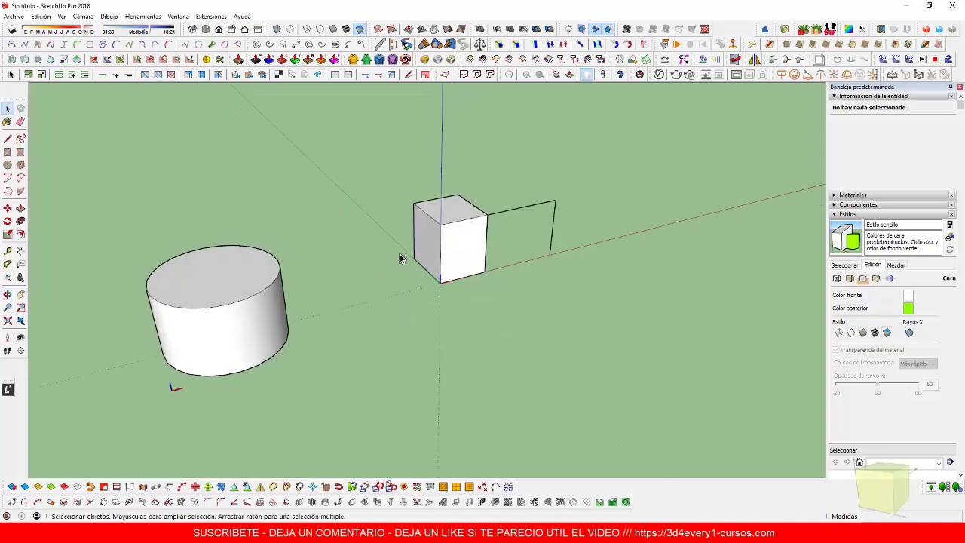
{"action": "scroll", "coordinate": [400, 258], "scroll_direction": "up", "scroll_amount": 1}
{"action": "scroll", "coordinate": [400, 258], "scroll_direction": "down", "scroll_amount": 2}
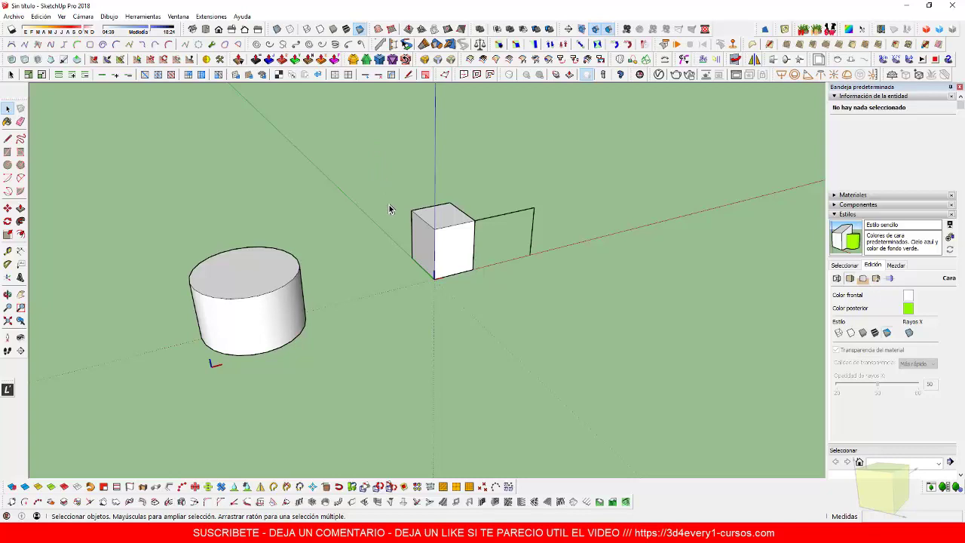
{"action": "scroll", "coordinate": [426, 245], "scroll_direction": "up", "scroll_amount": 2}
{"action": "scroll", "coordinate": [422, 290], "scroll_direction": "down", "scroll_amount": 5}
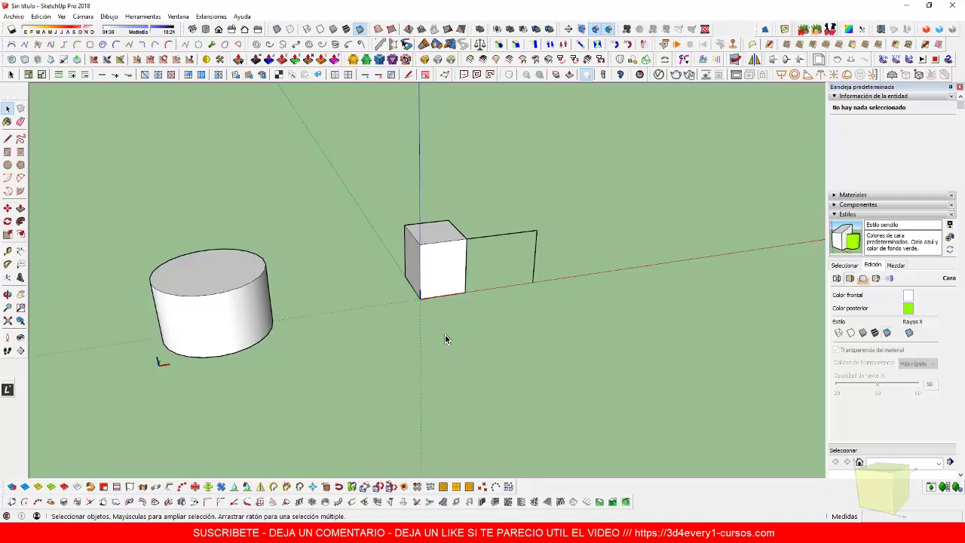
{"action": "middle_click_drag", "start_coordinate": [469, 336], "coordinate": [516, 332]}
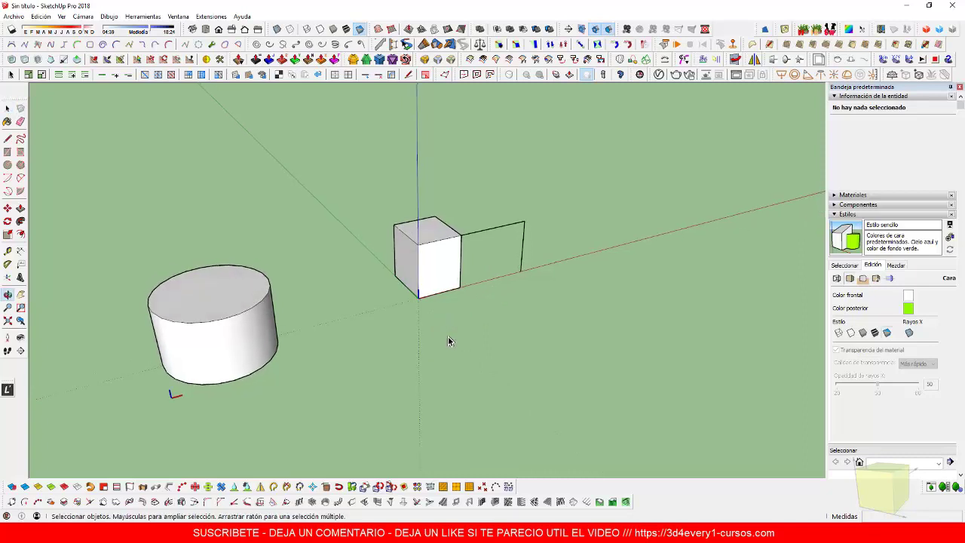
{"action": "middle_click_drag", "start_coordinate": [430, 330], "coordinate": [483, 326], "text": "shift"}
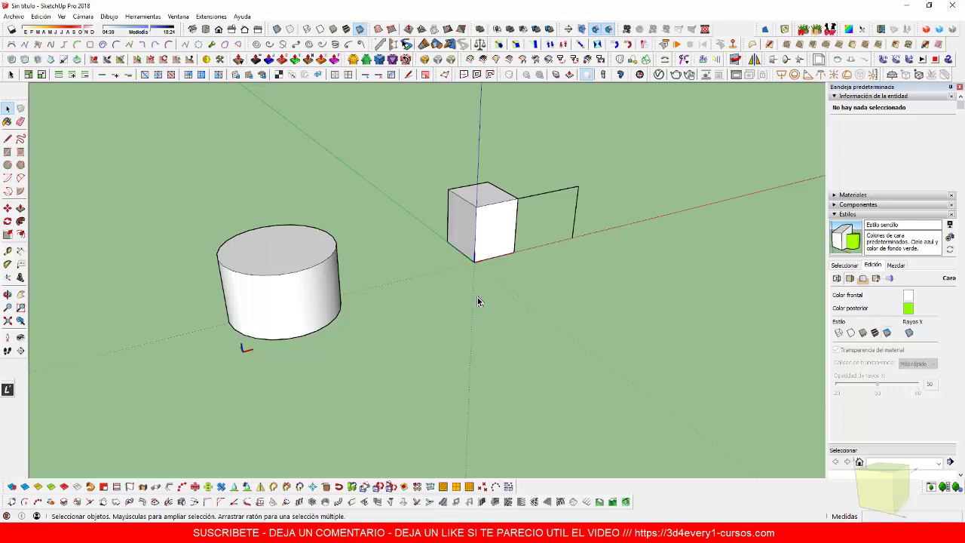
{"action": "middle_click_drag", "start_coordinate": [487, 299], "coordinate": [492, 276]}
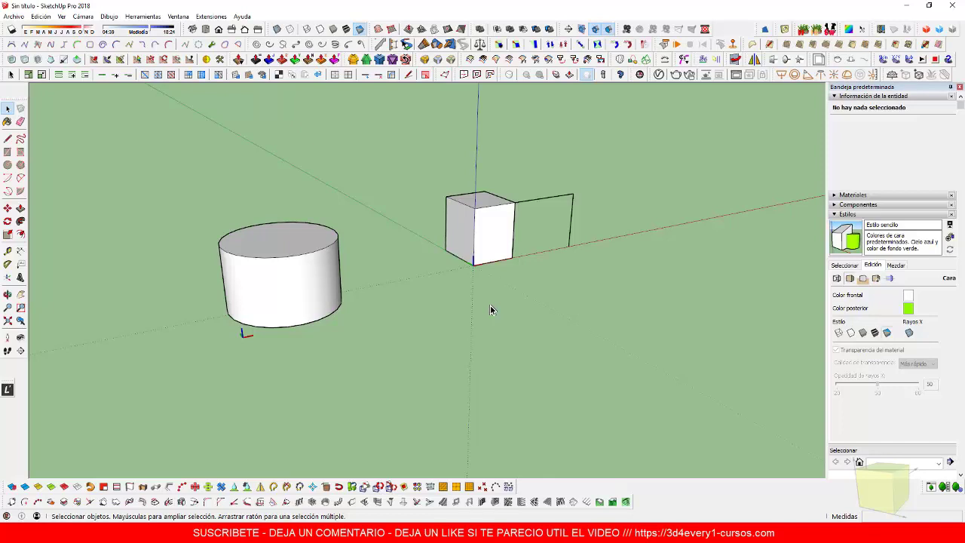
{"action": "middle_click_drag", "start_coordinate": [485, 278], "coordinate": [471, 329]}
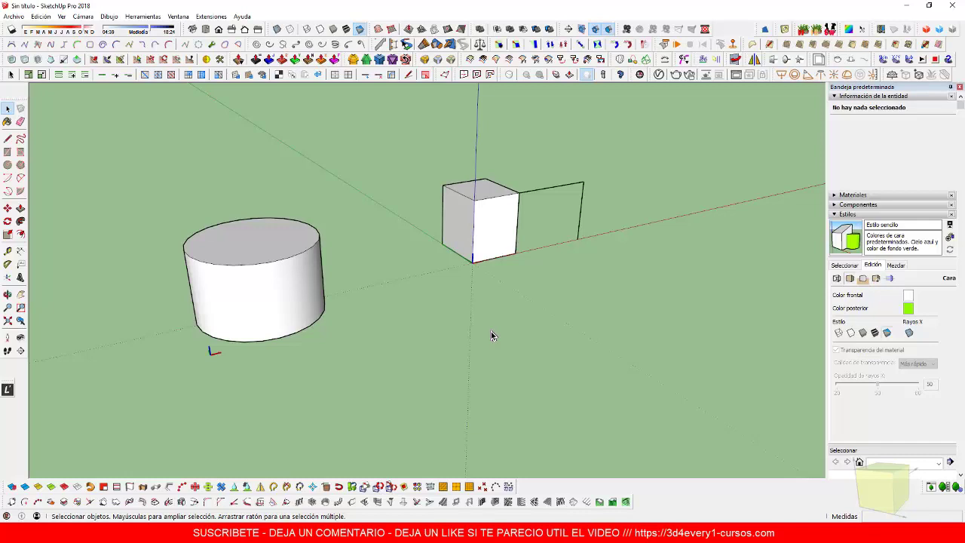
{"action": "middle_click_drag", "start_coordinate": [521, 345], "coordinate": [388, 357]}
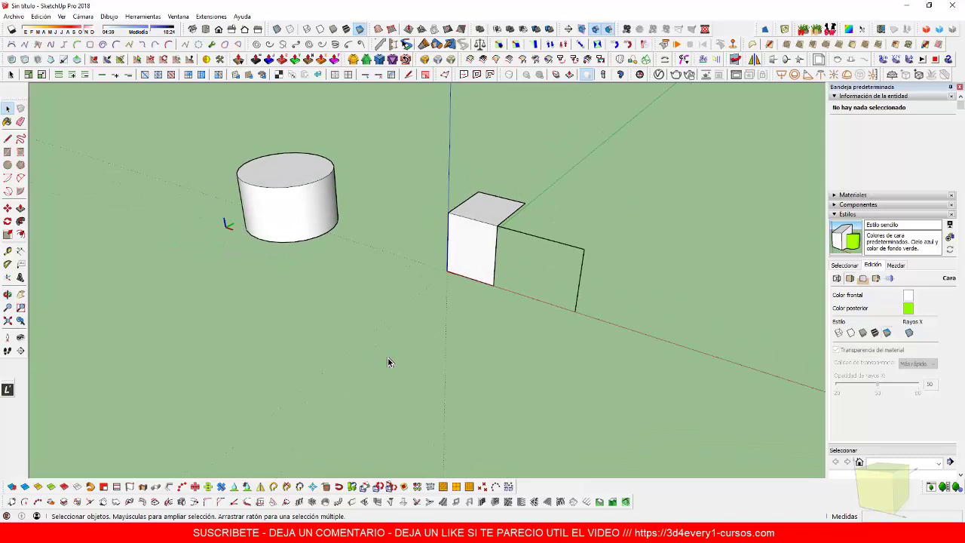